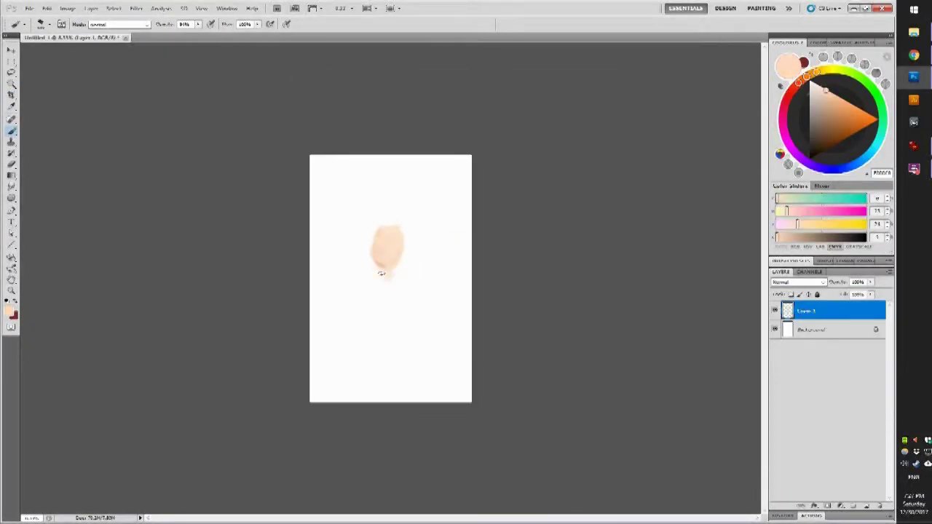
# Step: Paint the neck and arm in peach and the glasses in dark brown
pyautogui.moveTo(381, 273)
pyautogui.mouseDown()
pyautogui.moveTo(400, 282)
pyautogui.moveTo(438, 340)
pyautogui.mouseUp()
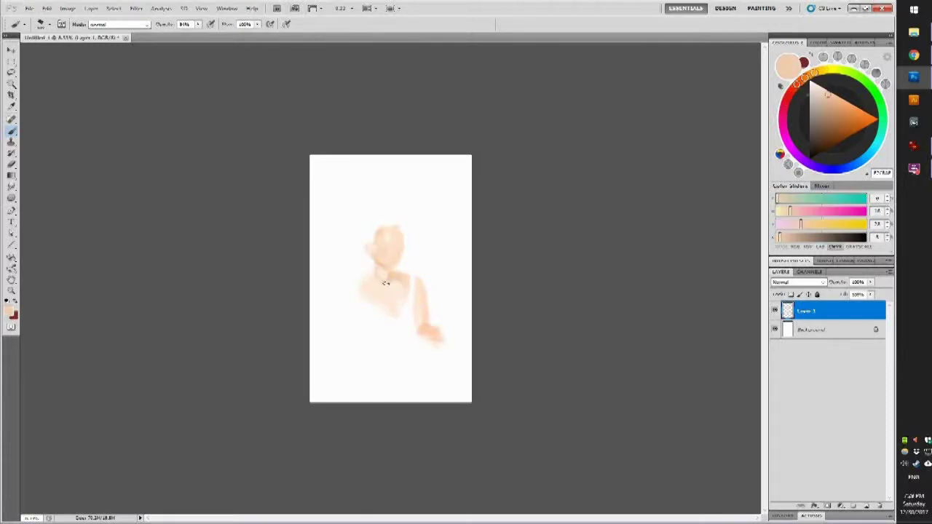
pyautogui.keyDown('alt'); pyautogui.click(388, 250); pyautogui.keyUp('alt')
pyautogui.moveTo(820, 97); pyautogui.dragTo(822, 149)
pyautogui.rightClick(406, 241)
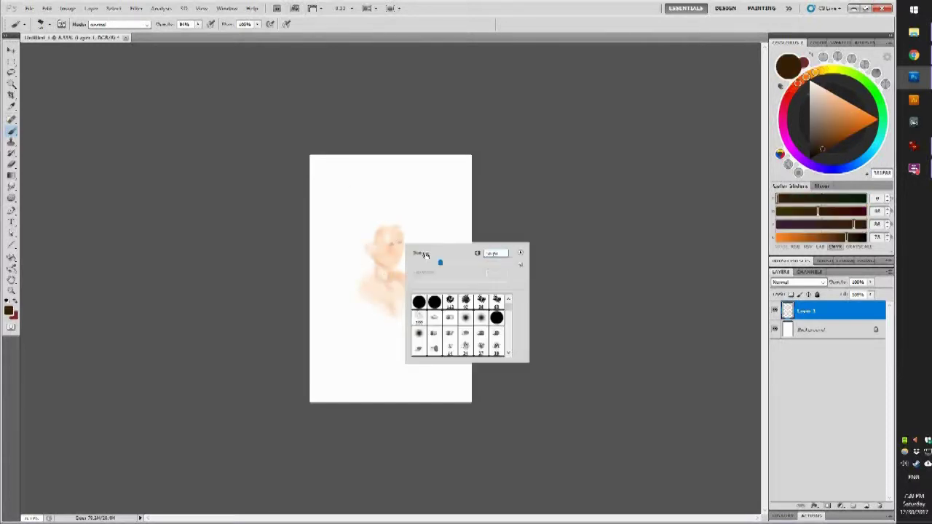
pyautogui.moveTo(403, 243)
pyautogui.mouseDown()
pyautogui.moveTo(374, 244)
pyautogui.moveTo(375, 226)
pyautogui.mouseUp()
# Step: Paint dark hair down the right side and dark background strokes beside the figure
pyautogui.keyDown('alt'); pyautogui.click(397, 230); pyautogui.keyUp('alt')
pyautogui.rightClick(402, 209)
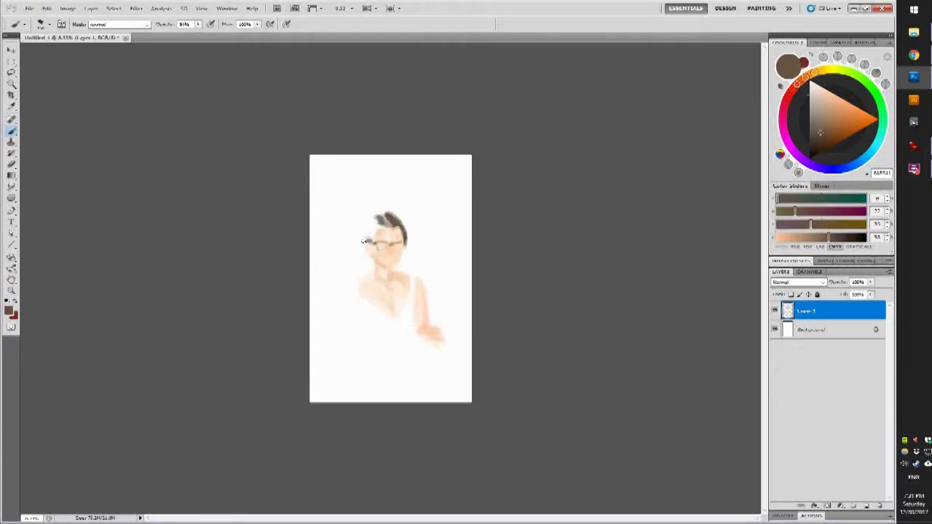
pyautogui.moveTo(880, 93); pyautogui.dragTo(787, 102)
pyautogui.moveTo(403, 241); pyautogui.dragTo(405, 271)
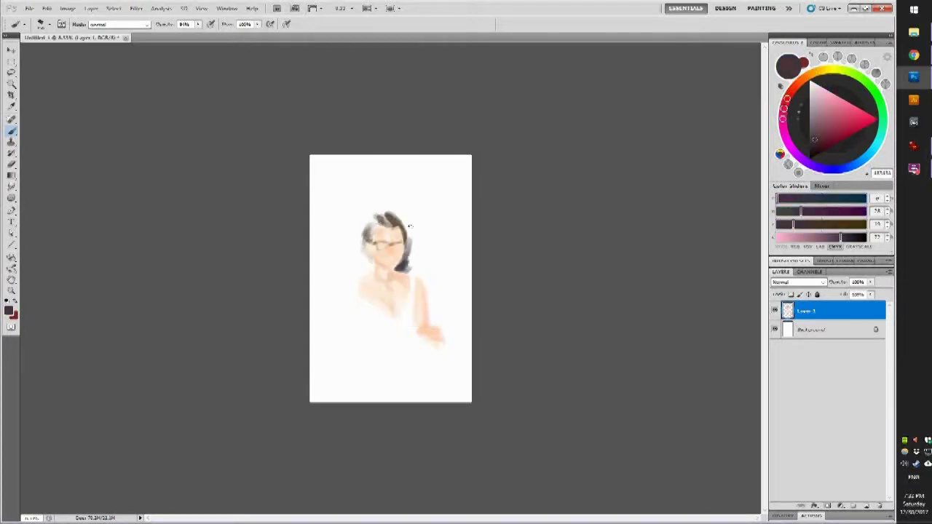
pyautogui.moveTo(408, 228)
pyautogui.mouseDown()
pyautogui.moveTo(449, 299)
pyautogui.moveTo(430, 182)
pyautogui.moveTo(383, 215)
pyautogui.mouseUp()
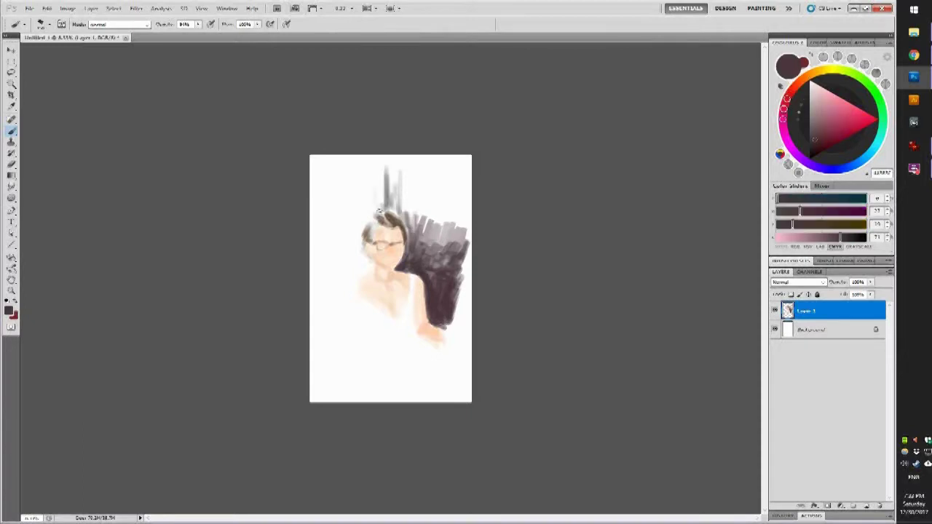
# Step: Brush dark strokes around the head and light grey strokes at the top right
pyautogui.moveTo(364, 174)
pyautogui.mouseDown()
pyautogui.moveTo(357, 269)
pyautogui.moveTo(346, 277)
pyautogui.mouseUp()
pyautogui.click(813, 111)
pyautogui.moveTo(437, 164); pyautogui.dragTo(448, 233)
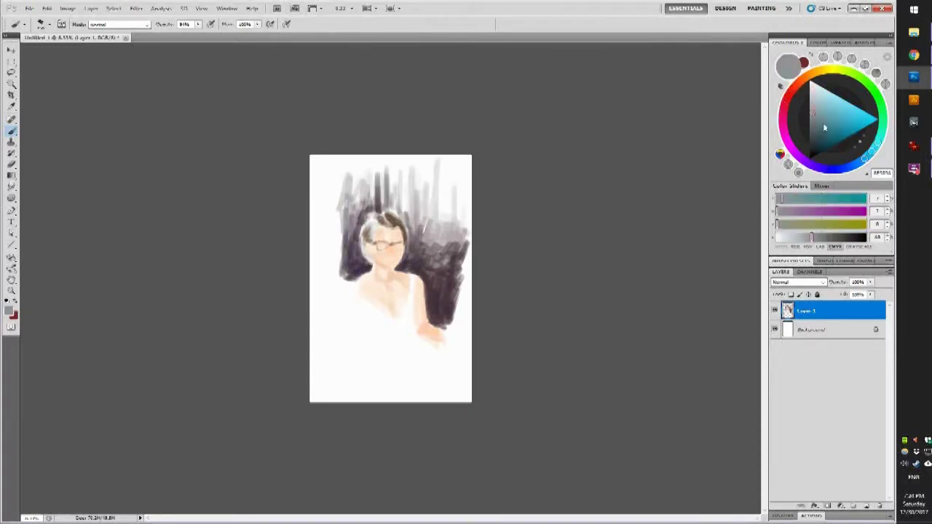
# Step: Paint the woman's top in blue with red and green patches
pyautogui.click(857, 108)
pyautogui.moveTo(361, 325); pyautogui.dragTo(383, 345)
pyautogui.moveTo(402, 318)
pyautogui.mouseDown()
pyautogui.moveTo(381, 353)
pyautogui.moveTo(390, 351)
pyautogui.mouseUp()
pyautogui.click(856, 117)
pyautogui.click(860, 109)
pyautogui.moveTo(367, 304); pyautogui.dragTo(409, 295)
# Step: Add small dark strokes around the glasses, sample a peach skin tone, and zoom in
pyautogui.click(831, 139)
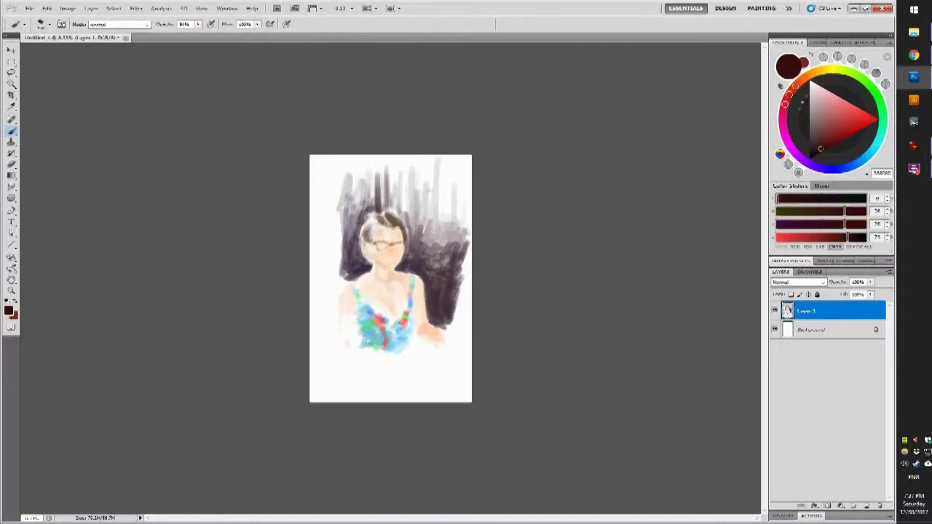
pyautogui.moveTo(379, 244)
pyautogui.mouseDown()
pyautogui.moveTo(404, 245)
pyautogui.moveTo(387, 257)
pyautogui.moveTo(401, 256)
pyautogui.mouseUp()
pyautogui.click(823, 91)
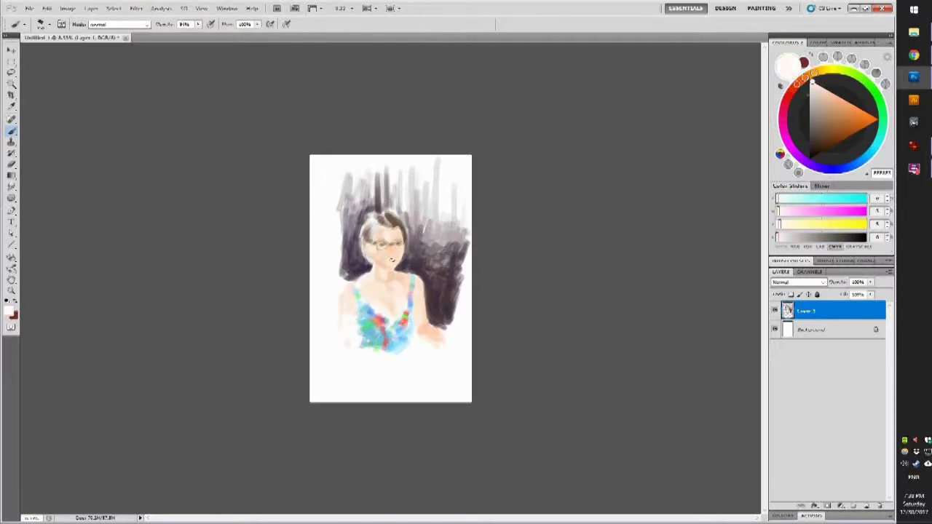
pyautogui.click(824, 98)
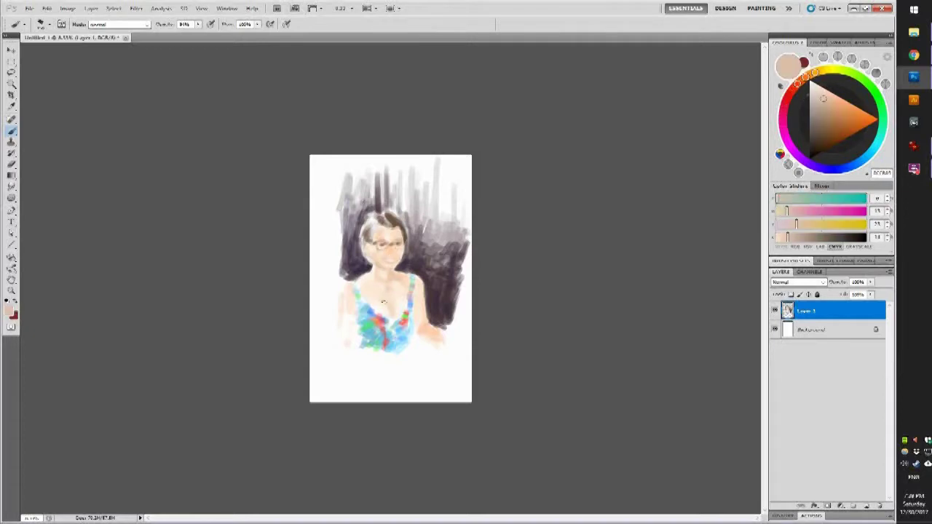
pyautogui.hotkey('ctrl', '+')
# Step: Darken the glasses frames and add a dark stroke on top of the hair
pyautogui.keyDown('alt'); pyautogui.click(373, 219); pyautogui.keyUp('alt')
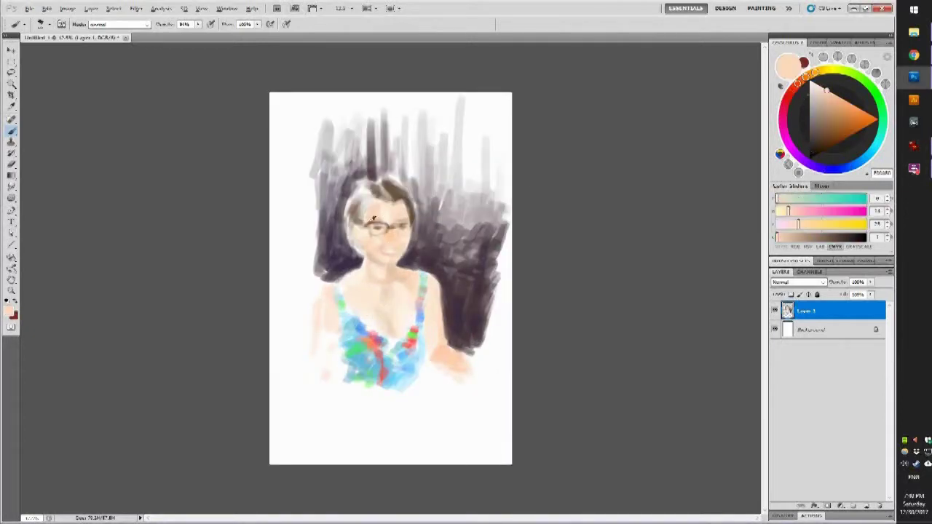
pyautogui.moveTo(383, 228); pyautogui.dragTo(413, 226)
pyautogui.click(842, 109)
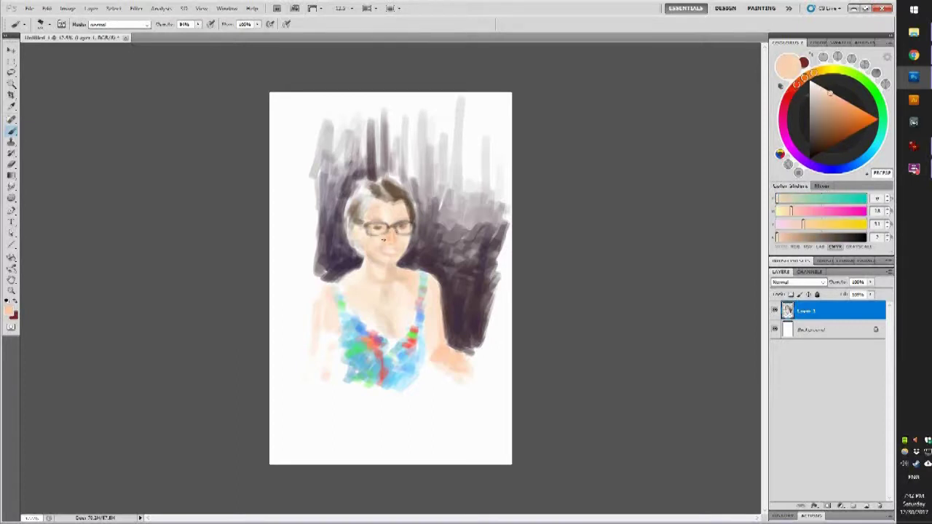
pyautogui.keyDown('alt'); pyautogui.click(379, 219); pyautogui.keyUp('alt')
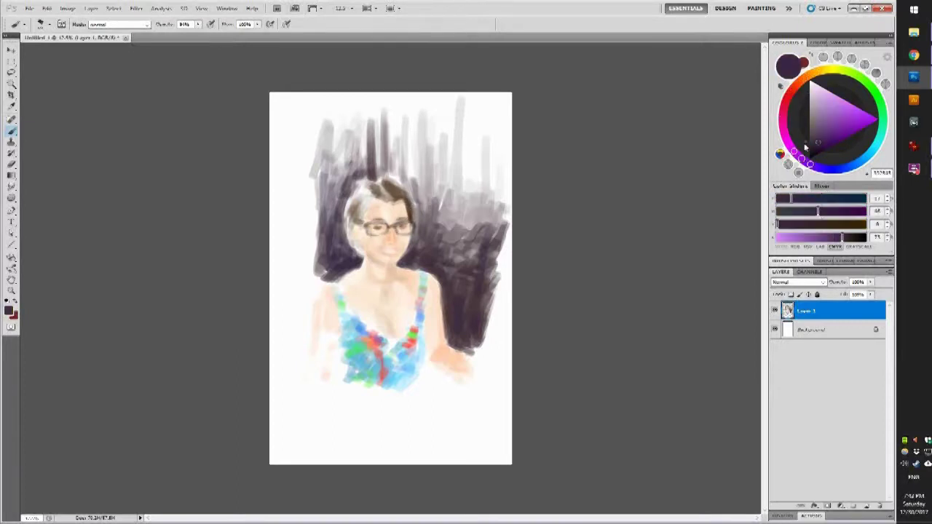
pyautogui.moveTo(394, 186); pyautogui.dragTo(405, 203)
# Step: Sample grey, white, shadow and peach tones to refine hair highlights and face shading
pyautogui.keyDown('alt'); pyautogui.click(389, 184); pyautogui.keyUp('alt')
pyautogui.keyDown('alt'); pyautogui.click(383, 188); pyautogui.keyUp('alt')
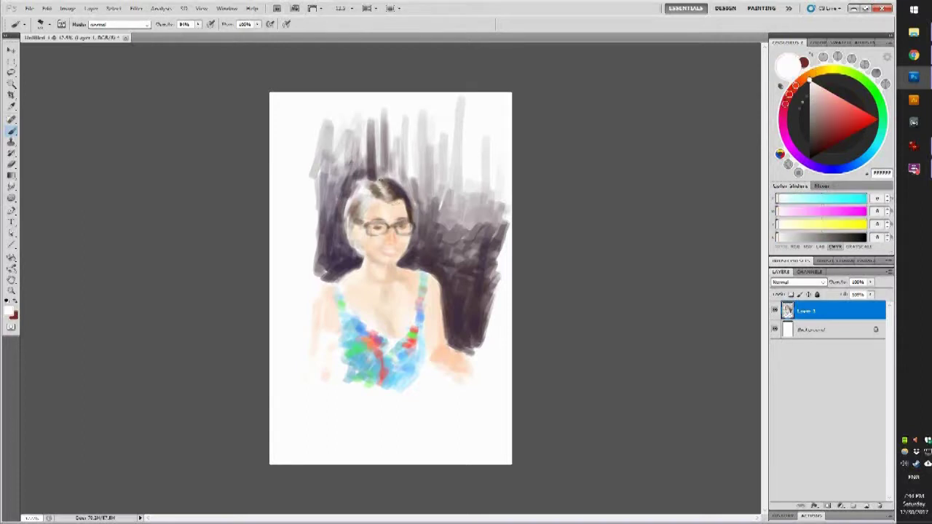
pyautogui.keyDown('alt'); pyautogui.click(346, 194); pyautogui.keyUp('alt')
pyautogui.keyDown('alt'); pyautogui.click(371, 207); pyautogui.keyUp('alt')
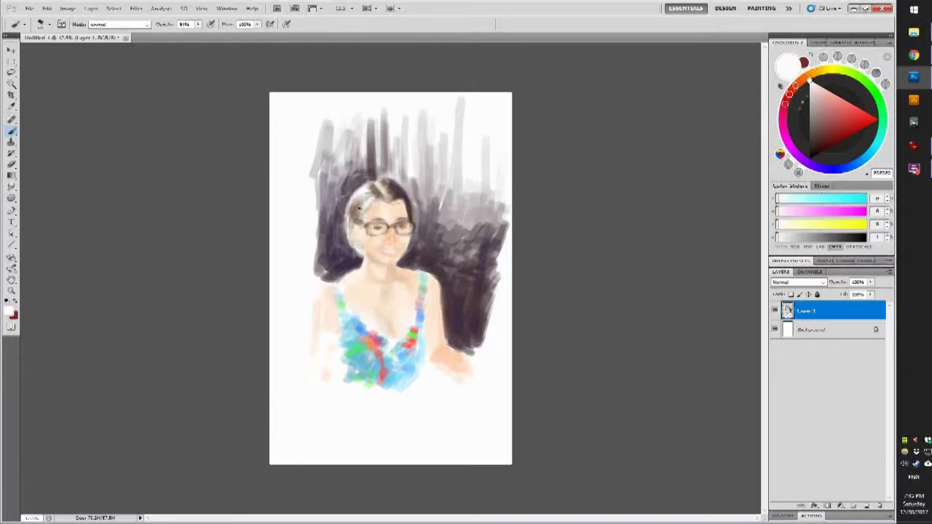
pyautogui.keyDown('alt'); pyautogui.click(361, 211); pyautogui.keyUp('alt')
pyautogui.keyDown('alt'); pyautogui.click(378, 197); pyautogui.keyUp('alt')
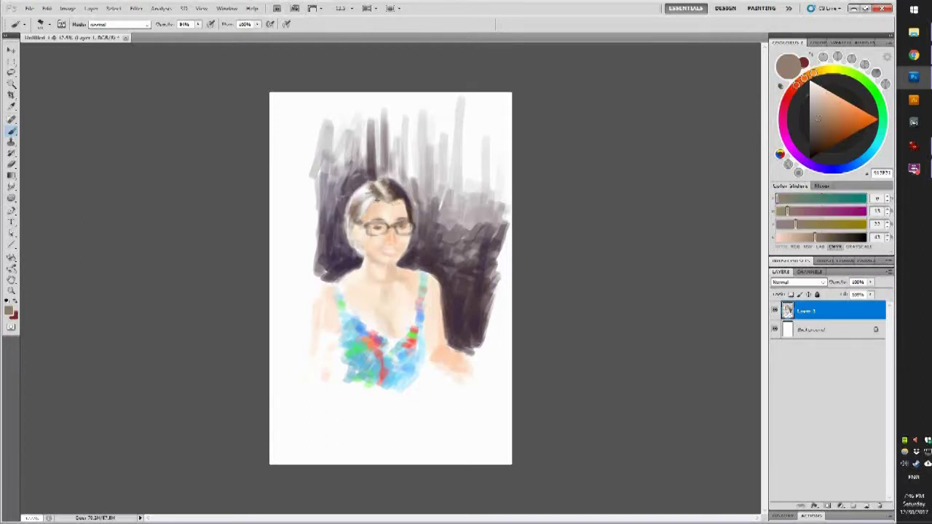
pyautogui.keyDown('alt'); pyautogui.click(362, 226); pyautogui.keyUp('alt')
pyautogui.keyDown('alt'); pyautogui.click(354, 246); pyautogui.keyUp('alt')
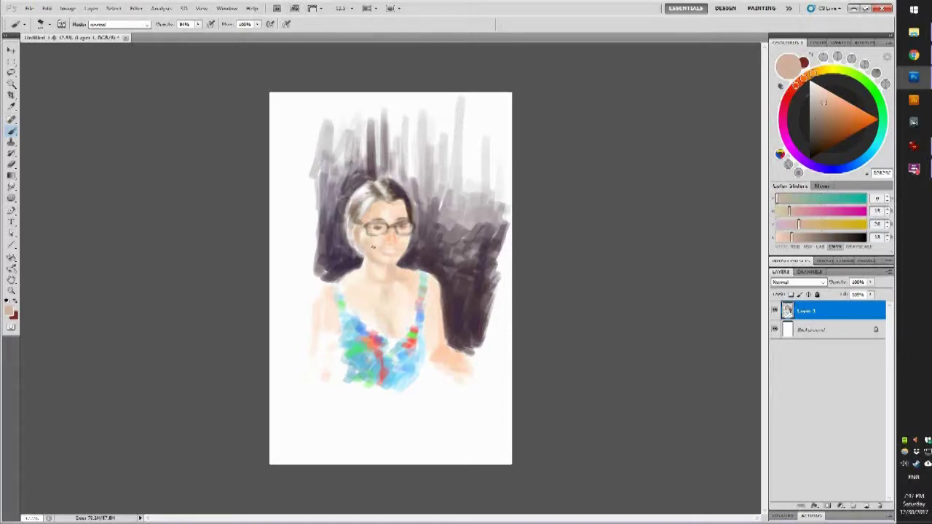
pyautogui.keyDown('alt'); pyautogui.click(373, 248); pyautogui.keyUp('alt')
pyautogui.keyDown('alt'); pyautogui.click(379, 246); pyautogui.keyUp('alt')
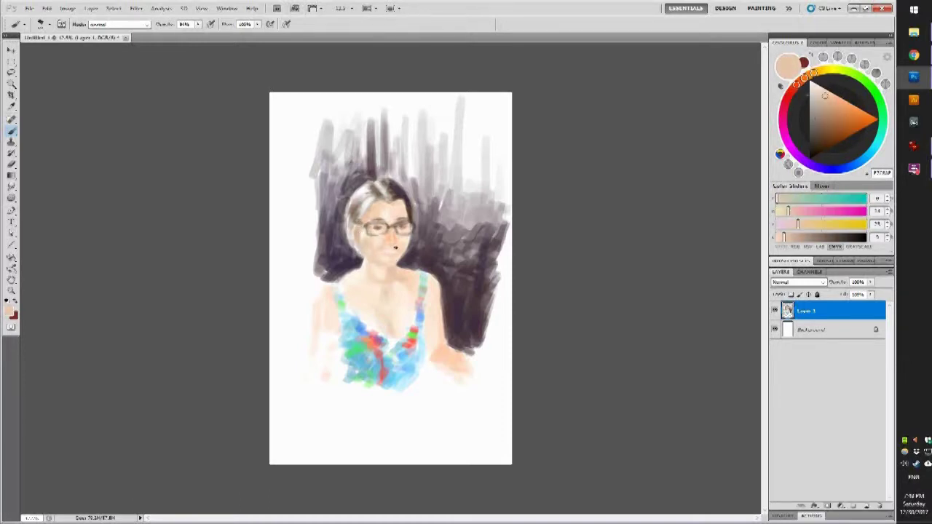
# Step: Shape the nose and smiling mouth with sampled peach, dark hair and plum shades
pyautogui.keyDown('alt'); pyautogui.click(378, 244); pyautogui.keyUp('alt')
pyautogui.keyDown('alt'); pyautogui.click(389, 210); pyautogui.keyUp('alt')
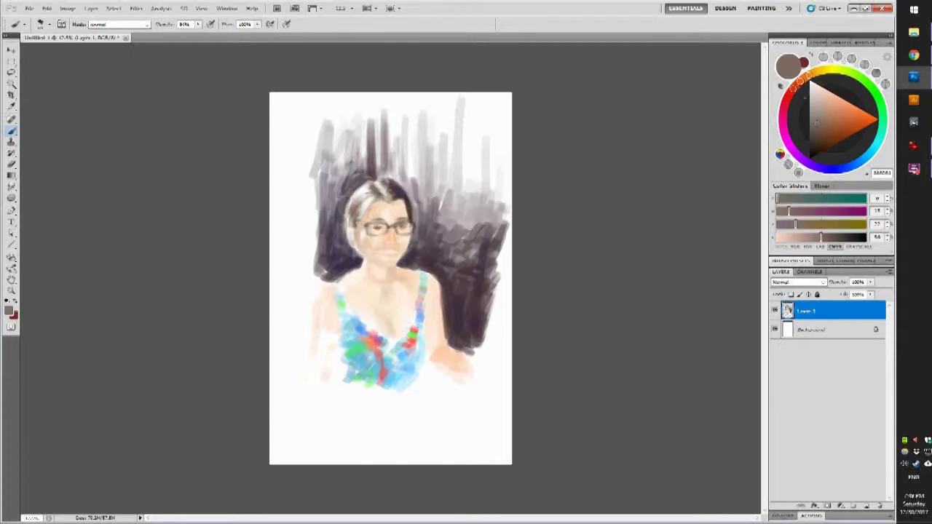
pyautogui.keyDown('alt'); pyautogui.click(388, 213); pyautogui.keyUp('alt')
pyautogui.keyDown('alt'); pyautogui.click(349, 211); pyautogui.keyUp('alt')
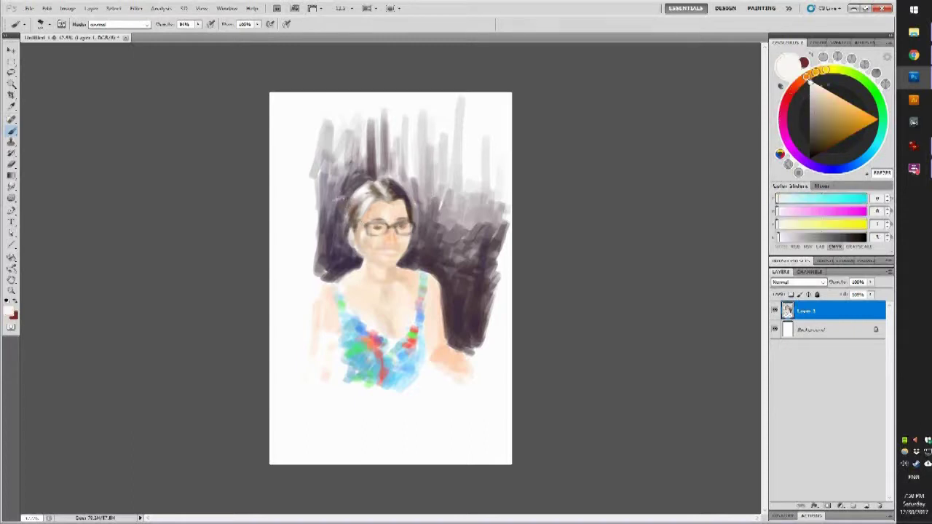
pyautogui.keyDown('alt'); pyautogui.click(354, 207); pyautogui.keyUp('alt')
pyautogui.keyDown('alt'); pyautogui.click(366, 263); pyautogui.keyUp('alt')
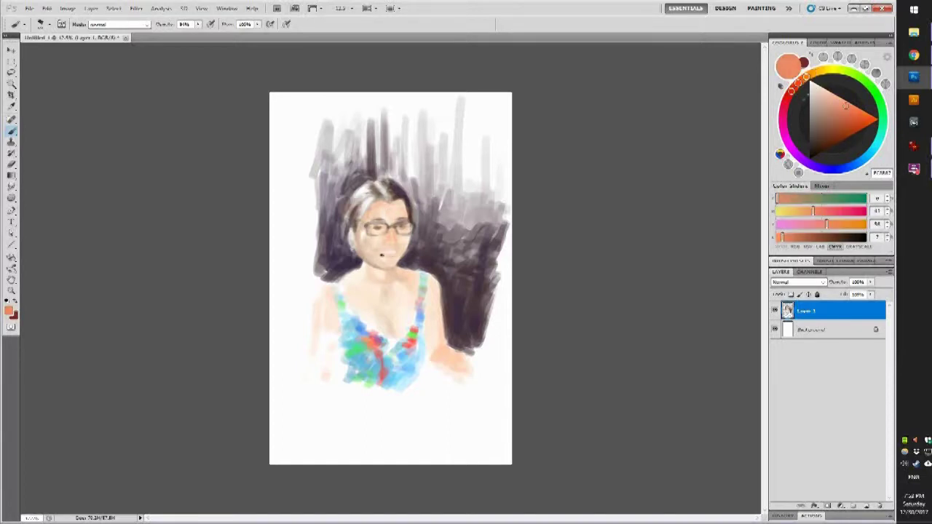
pyautogui.keyDown('alt'); pyautogui.click(382, 254); pyautogui.keyUp('alt')
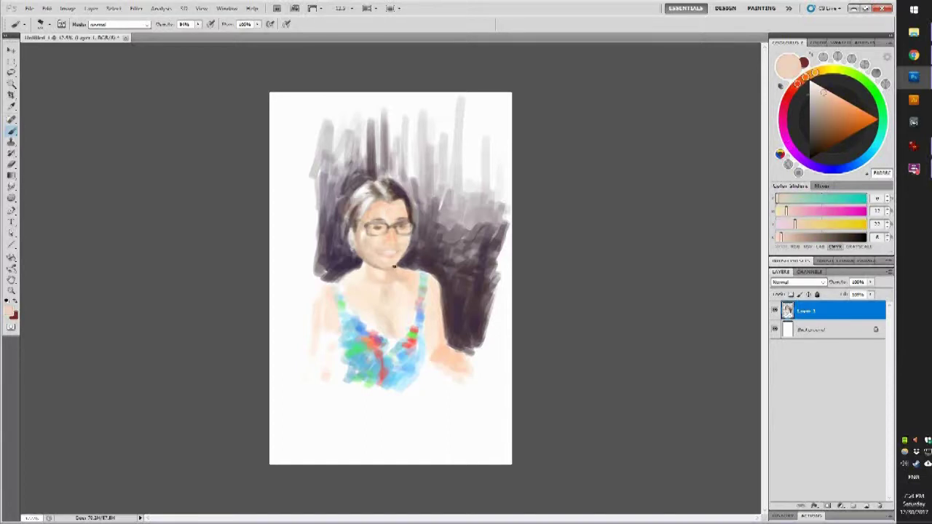
pyautogui.keyDown('alt'); pyautogui.click(374, 226); pyautogui.keyUp('alt')
pyautogui.keyDown('alt'); pyautogui.click(374, 227); pyautogui.keyUp('alt')
pyautogui.keyDown('alt'); pyautogui.click(372, 232); pyautogui.keyUp('alt')
pyautogui.keyDown('alt'); pyautogui.click(369, 188); pyautogui.keyUp('alt')
pyautogui.keyDown('alt'); pyautogui.click(362, 264); pyautogui.keyUp('alt')
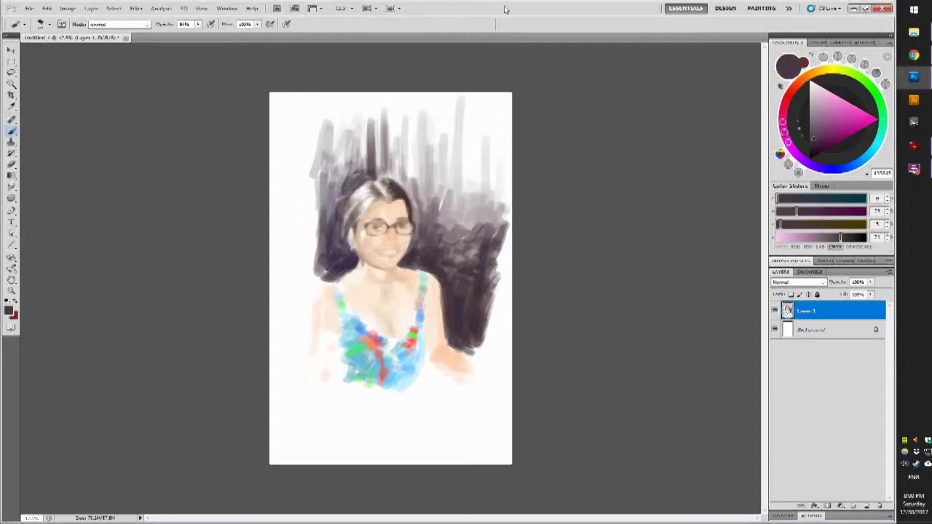
# Step: Sample light, pink and darker peach tones plus a dark purple-grey from the painting
pyautogui.keyDown('alt'); pyautogui.click(365, 266); pyautogui.keyUp('alt')
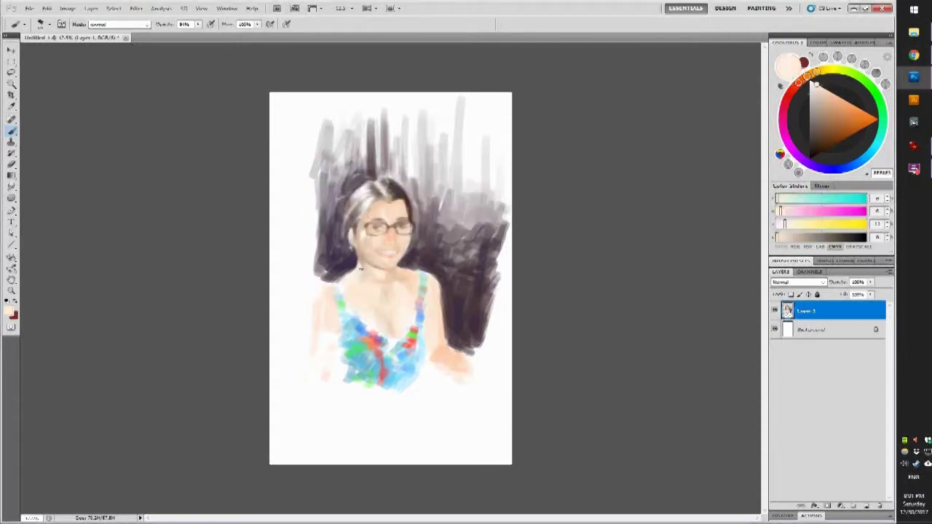
pyautogui.keyDown('alt'); pyautogui.click(393, 260); pyautogui.keyUp('alt')
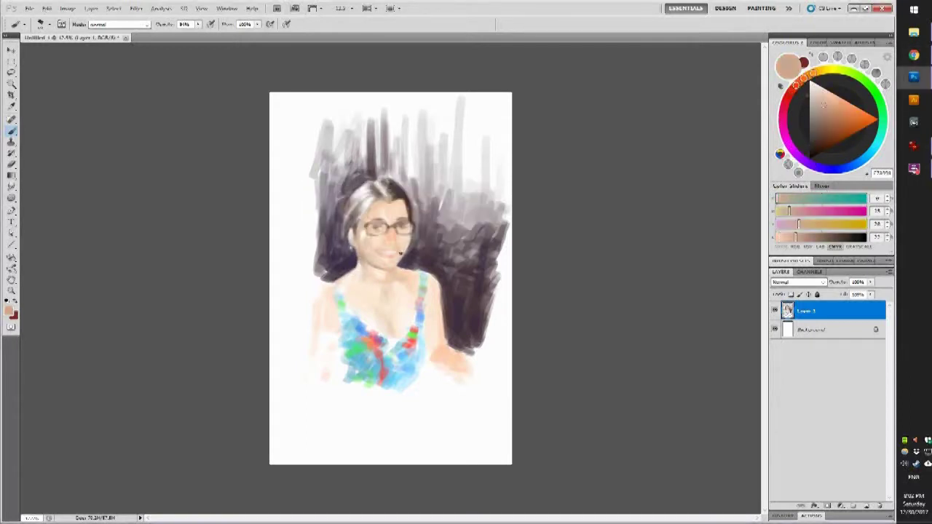
pyautogui.keyDown('alt'); pyautogui.click(378, 252); pyautogui.keyUp('alt')
pyautogui.keyDown('alt'); pyautogui.click(383, 224); pyautogui.keyUp('alt')
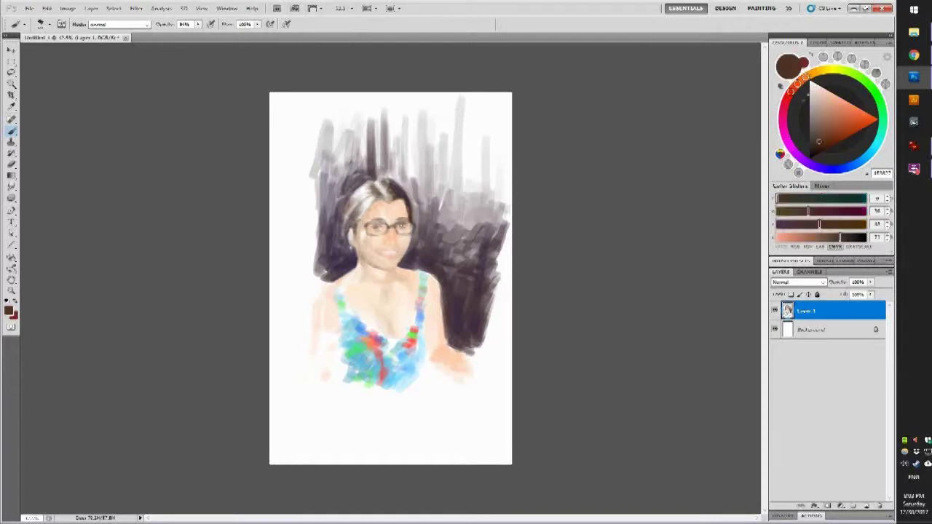
pyautogui.keyDown('alt'); pyautogui.click(409, 227); pyautogui.keyUp('alt')
pyautogui.keyDown('alt'); pyautogui.click(403, 257); pyautogui.keyUp('alt')
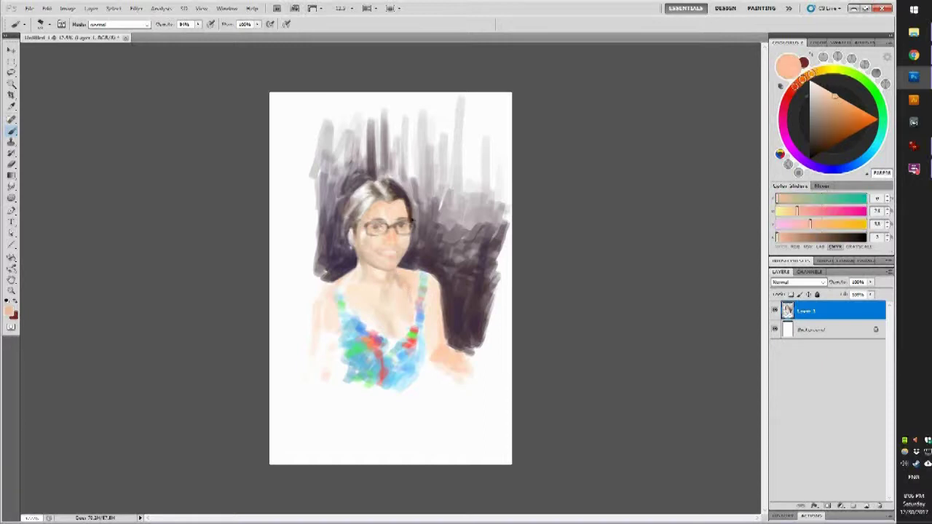
# Step: Shade the neck and chest with peach, tan and purple-grey, adding a thin necklace line
pyautogui.keyDown('alt'); pyautogui.click(377, 250); pyautogui.keyUp('alt')
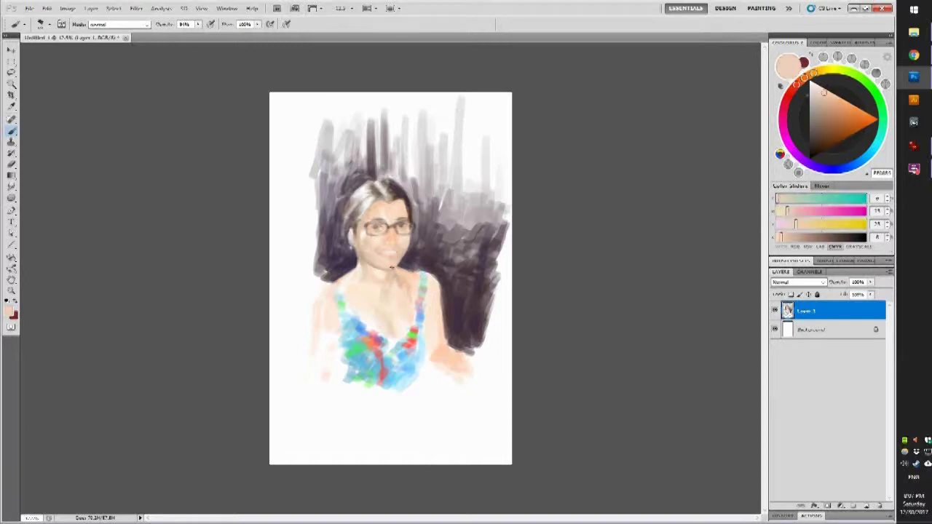
pyautogui.keyDown('alt'); pyautogui.click(391, 180); pyautogui.keyUp('alt')
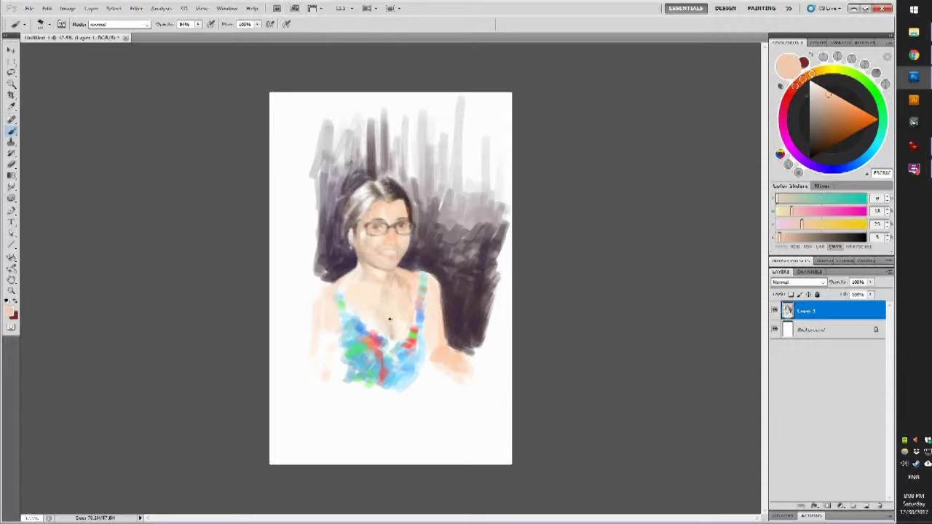
pyautogui.keyDown('alt'); pyautogui.click(376, 285); pyautogui.keyUp('alt')
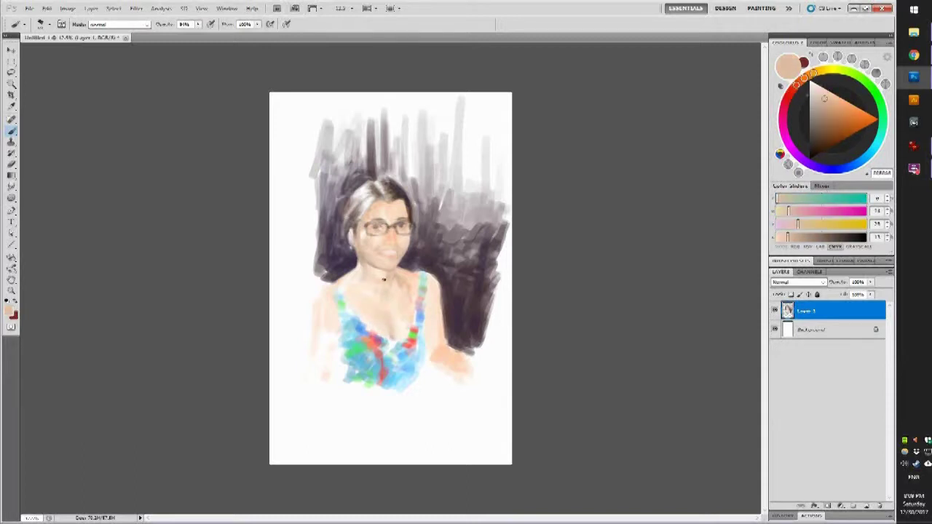
pyautogui.keyDown('alt'); pyautogui.click(386, 292); pyautogui.keyUp('alt')
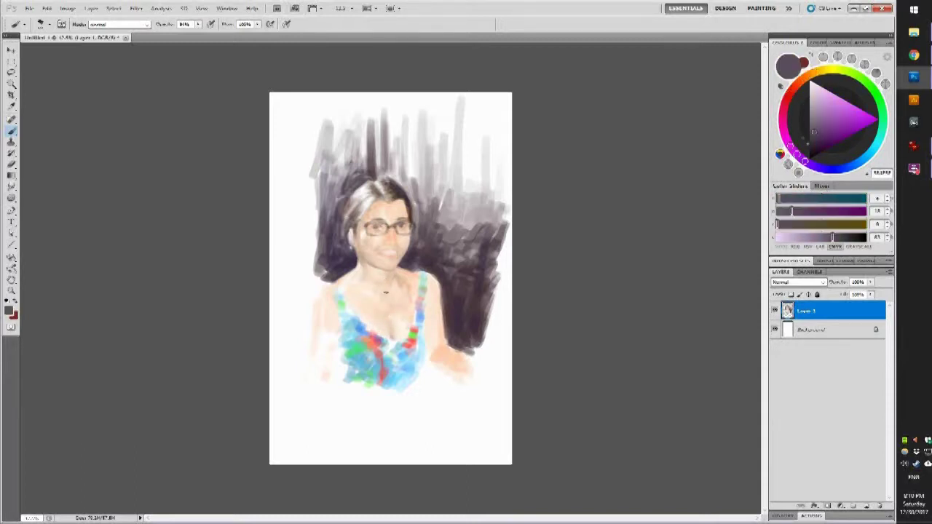
pyautogui.keyDown('alt'); pyautogui.click(392, 328); pyautogui.keyUp('alt')
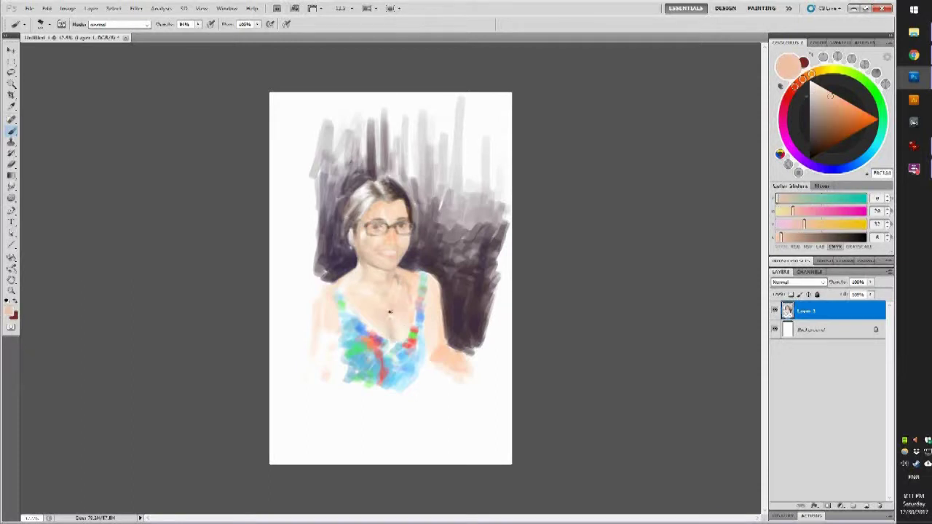
pyautogui.keyDown('alt'); pyautogui.click(366, 333); pyautogui.keyUp('alt')
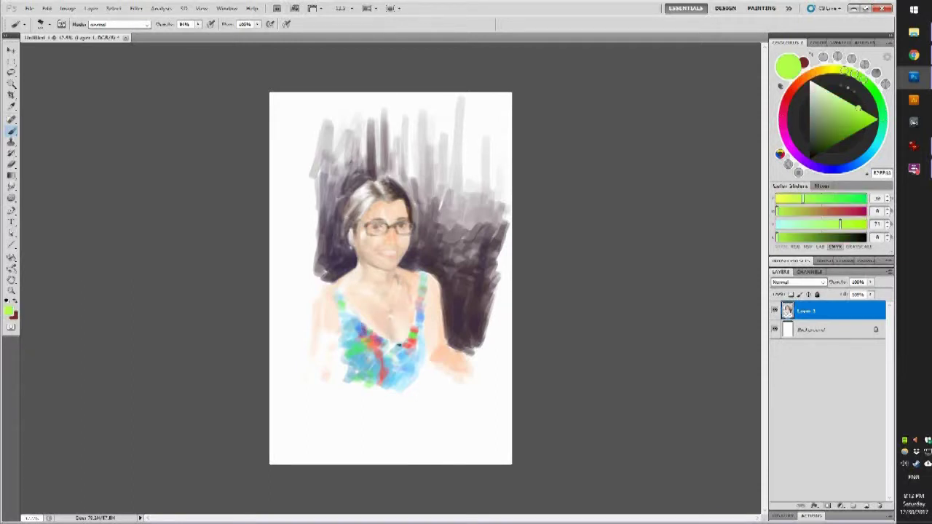
# Step: Enrich the top with light blue, purple, white, pink and light cyan touches
pyautogui.keyDown('alt'); pyautogui.click(358, 321); pyautogui.keyUp('alt')
pyautogui.keyDown('alt'); pyautogui.click(412, 308); pyautogui.keyUp('alt')
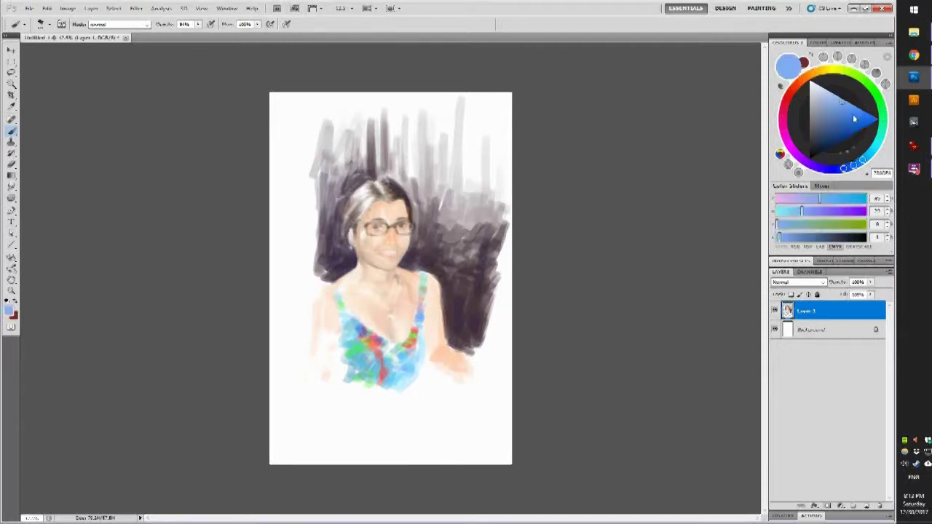
pyautogui.keyDown('alt'); pyautogui.click(377, 309); pyautogui.keyUp('alt')
pyautogui.keyDown('alt'); pyautogui.click(421, 297); pyautogui.keyUp('alt')
pyautogui.keyDown('alt'); pyautogui.click(420, 272); pyautogui.keyUp('alt')
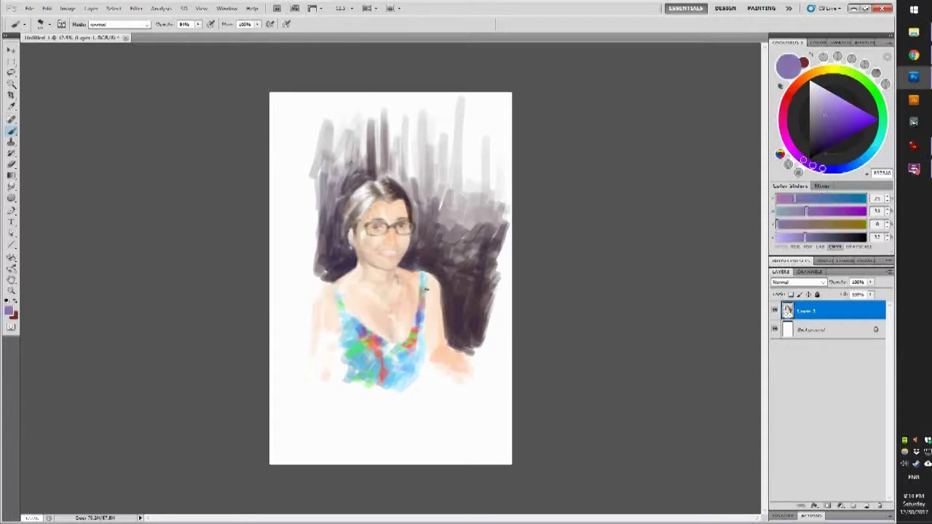
pyautogui.keyDown('alt'); pyautogui.click(423, 301); pyautogui.keyUp('alt')
pyautogui.keyDown('alt'); pyautogui.click(419, 328); pyautogui.keyUp('alt')
pyautogui.keyDown('alt'); pyautogui.click(407, 353); pyautogui.keyUp('alt')
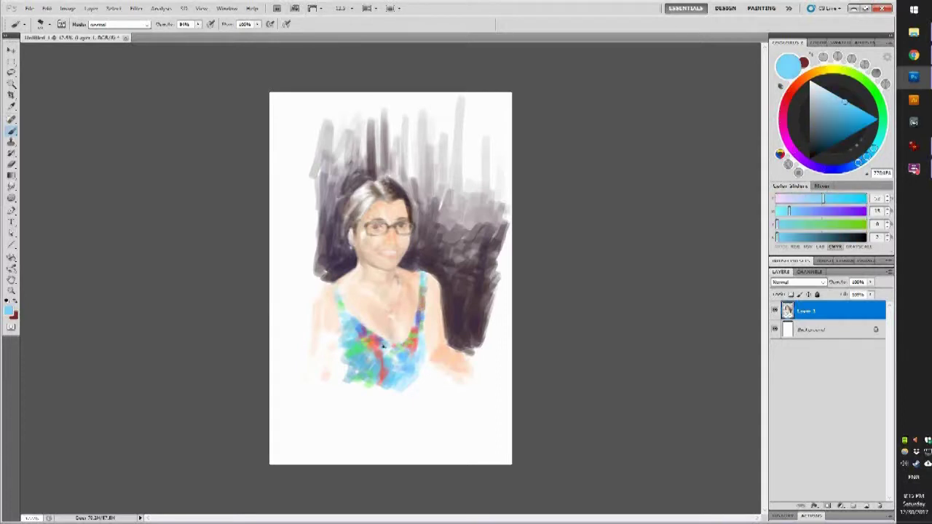
pyautogui.keyDown('alt'); pyautogui.click(400, 355); pyautogui.keyUp('alt')
pyautogui.keyDown('alt'); pyautogui.click(397, 360); pyautogui.keyUp('alt')
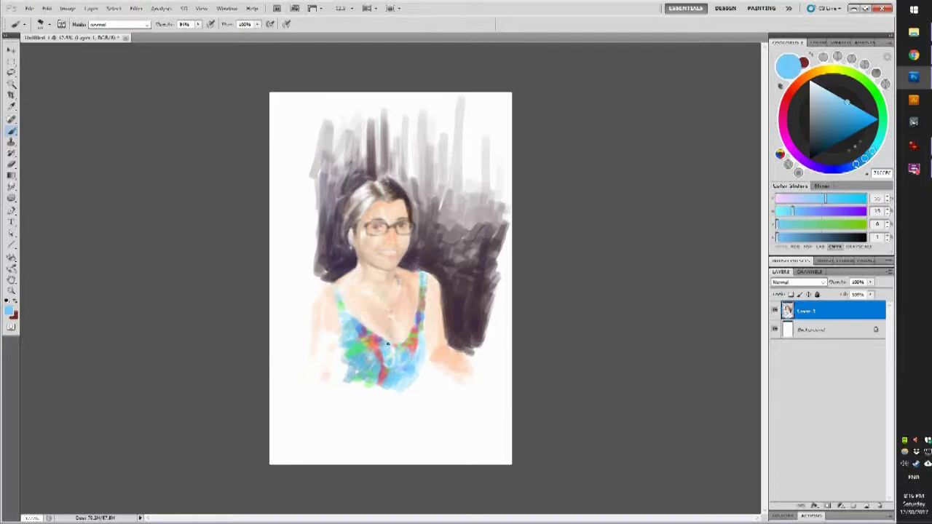
pyautogui.keyDown('alt'); pyautogui.click(385, 368); pyautogui.keyUp('alt')
# Step: Paint dark shadow strokes beside the arm at lower right
pyautogui.keyDown('alt'); pyautogui.click(411, 367); pyautogui.keyUp('alt')
pyautogui.moveTo(411, 365)
pyautogui.mouseDown()
pyautogui.moveTo(418, 385)
pyautogui.moveTo(446, 382)
pyautogui.moveTo(424, 351)
pyautogui.mouseUp()
pyautogui.keyDown('alt'); pyautogui.click(423, 348); pyautogui.keyUp('alt')
# Step: Paint warm orange and peach tones onto the lower-right arm and hand
pyautogui.keyDown('alt'); pyautogui.click(440, 287); pyautogui.keyUp('alt')
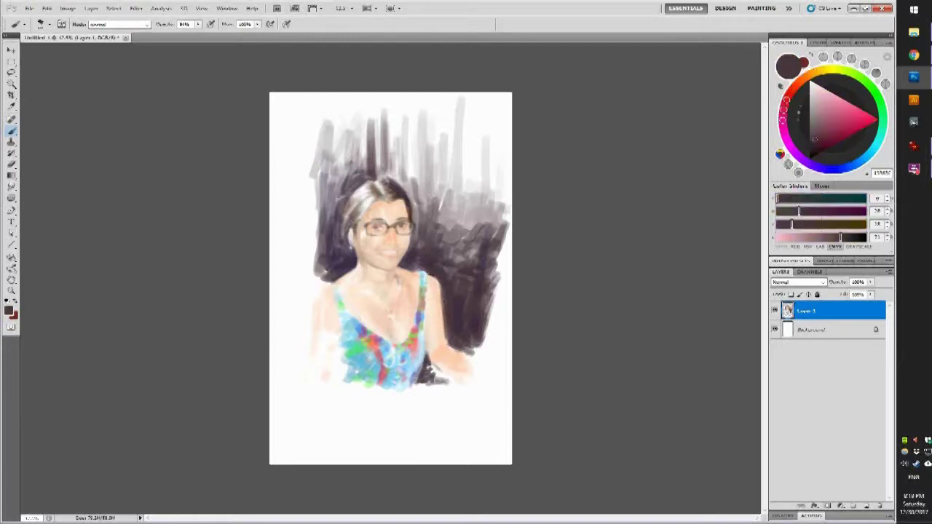
pyautogui.keyDown('alt'); pyautogui.click(431, 315); pyautogui.keyUp('alt')
pyautogui.keyDown('alt'); pyautogui.click(452, 351); pyautogui.keyUp('alt')
pyautogui.moveTo(451, 342)
pyautogui.mouseDown()
pyautogui.moveTo(466, 364)
pyautogui.moveTo(440, 370)
pyautogui.mouseUp()
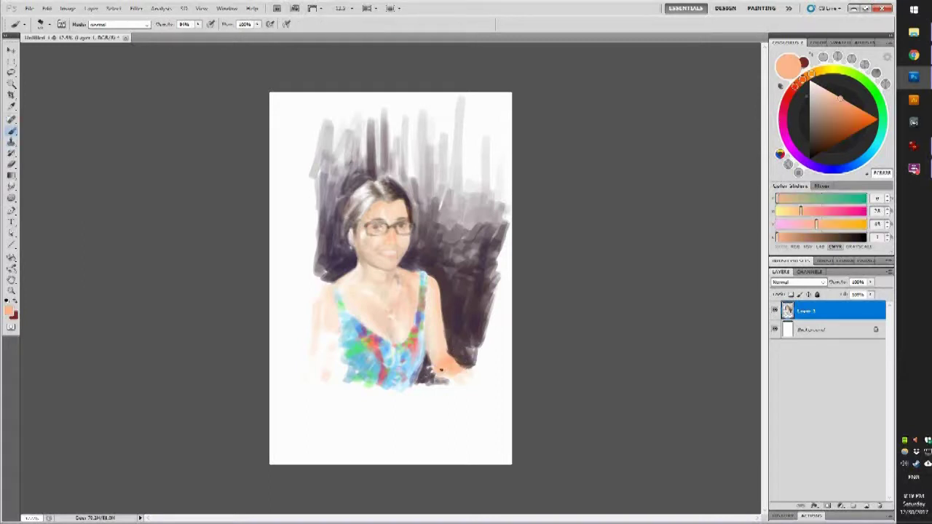
pyautogui.keyDown('alt'); pyautogui.click(447, 352); pyautogui.keyUp('alt')
pyautogui.keyDown('alt'); pyautogui.click(447, 354); pyautogui.keyUp('alt')
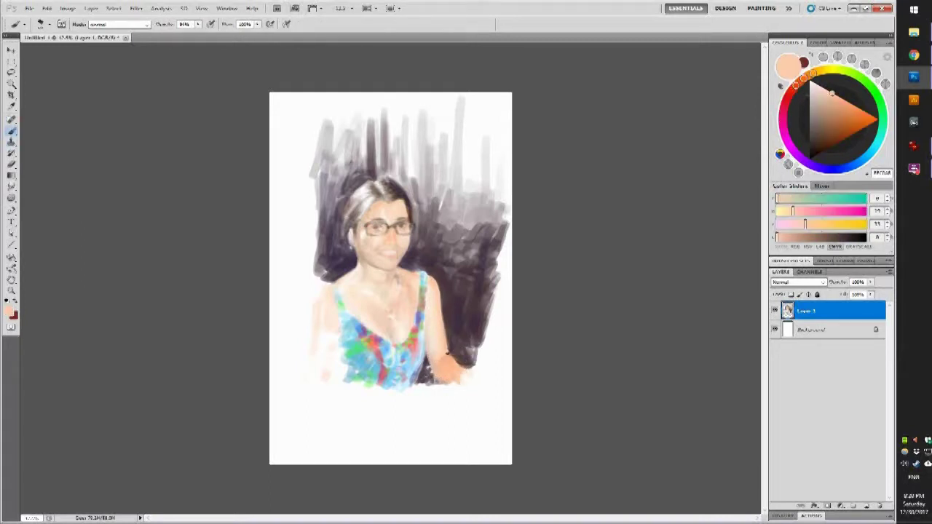
pyautogui.keyDown('alt'); pyautogui.click(461, 377); pyautogui.keyUp('alt')
# Step: Zoom to 100% on the eyes and paint dark brown irises behind the glasses
pyautogui.press('s')
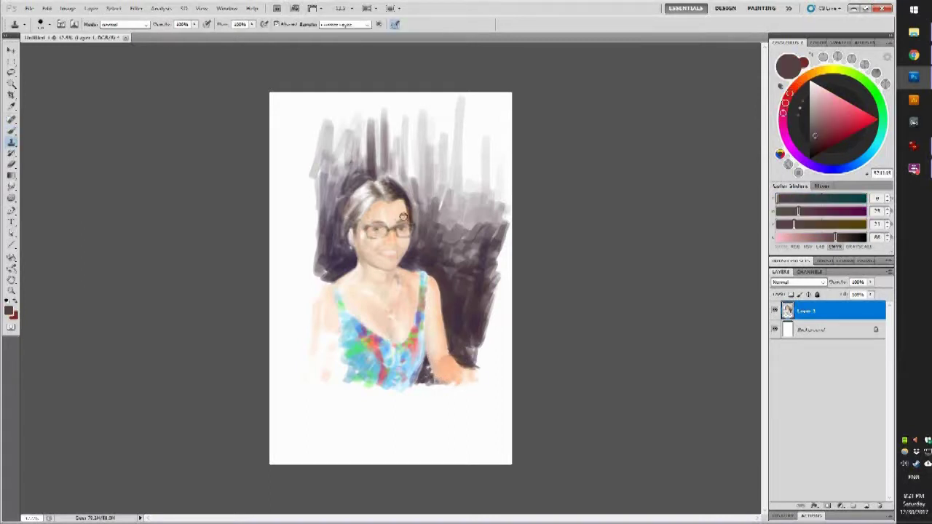
pyautogui.press('b')
pyautogui.keyDown('alt'); pyautogui.click(414, 131); pyautogui.keyUp('alt')
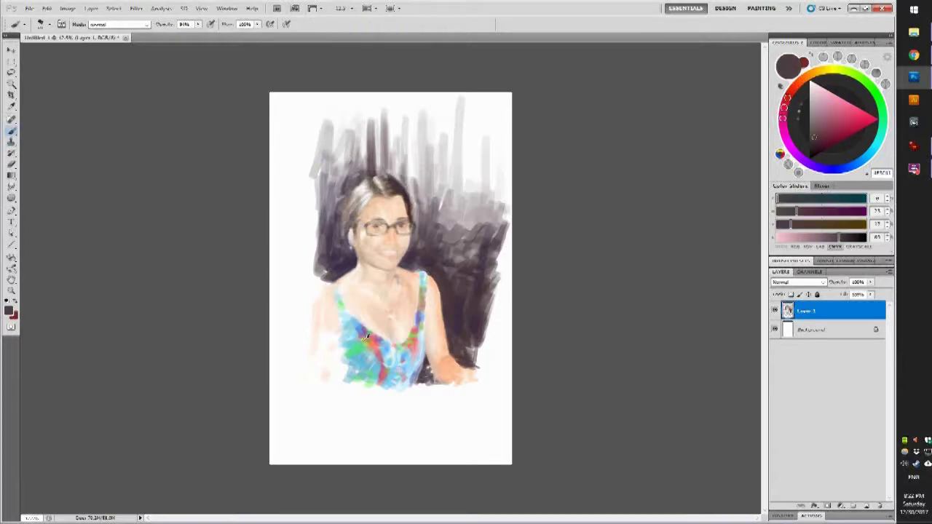
pyautogui.keyDown('alt'); pyautogui.click(418, 280); pyautogui.keyUp('alt')
pyautogui.hotkey('ctrl', '+')
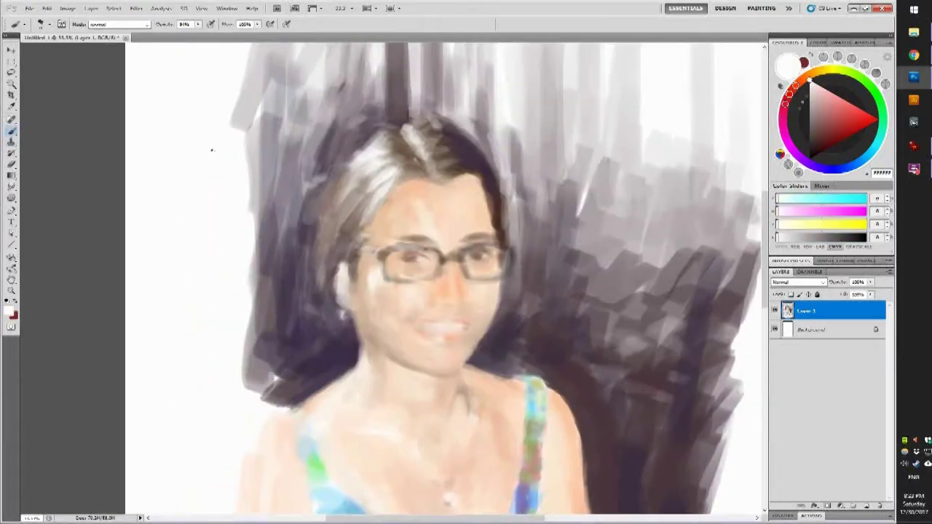
pyautogui.click(804, 91)
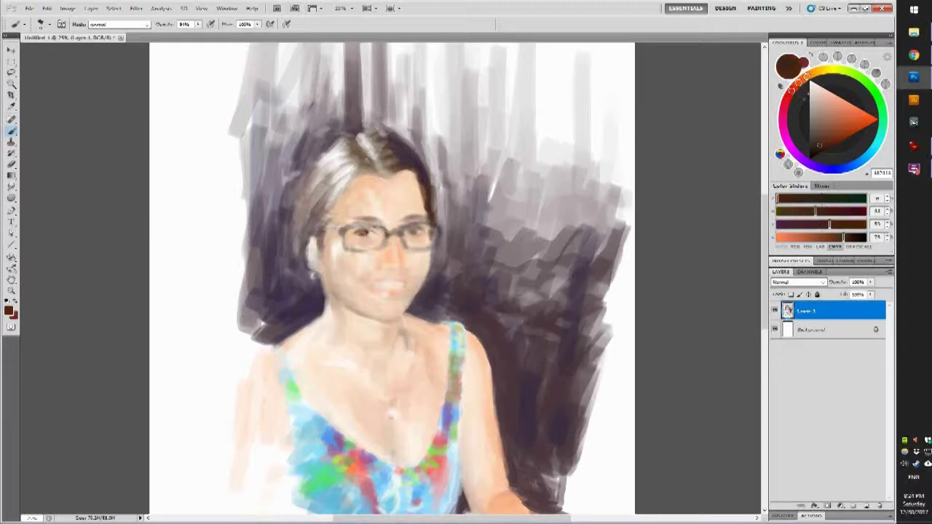
pyautogui.press('d')
pyautogui.press('x')
pyautogui.hotkey('ctrl', '+')
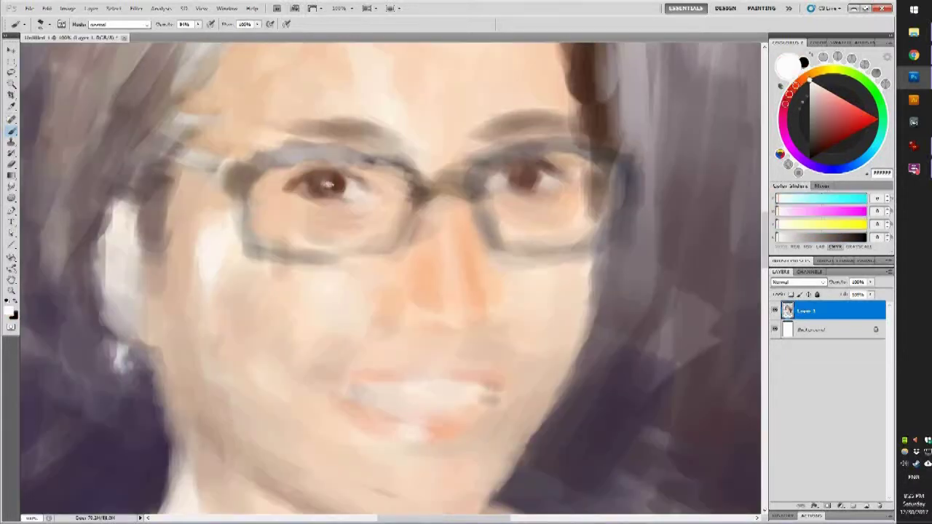
pyautogui.hotkey('ctrl', '+')
# Step: Fit the canvas and brush light blue and white strokes over the dark background around the head
pyautogui.hotkey('ctrl', '0')
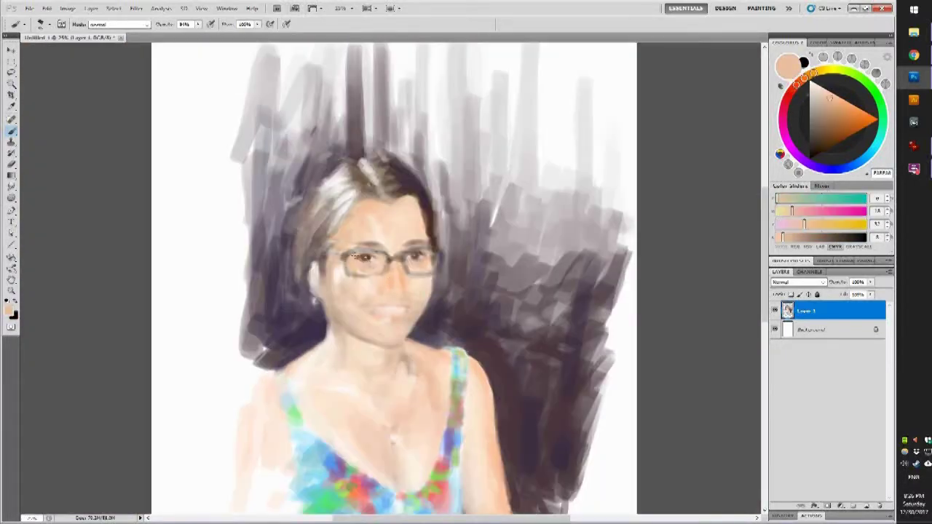
pyautogui.moveTo(444, 219)
pyautogui.mouseDown()
pyautogui.moveTo(510, 292)
pyautogui.moveTo(569, 437)
pyautogui.moveTo(441, 213)
pyautogui.moveTo(291, 187)
pyautogui.moveTo(284, 364)
pyautogui.moveTo(554, 291)
pyautogui.moveTo(318, 321)
pyautogui.moveTo(322, 109)
pyautogui.moveTo(583, 328)
pyautogui.moveTo(458, 219)
pyautogui.mouseUp()
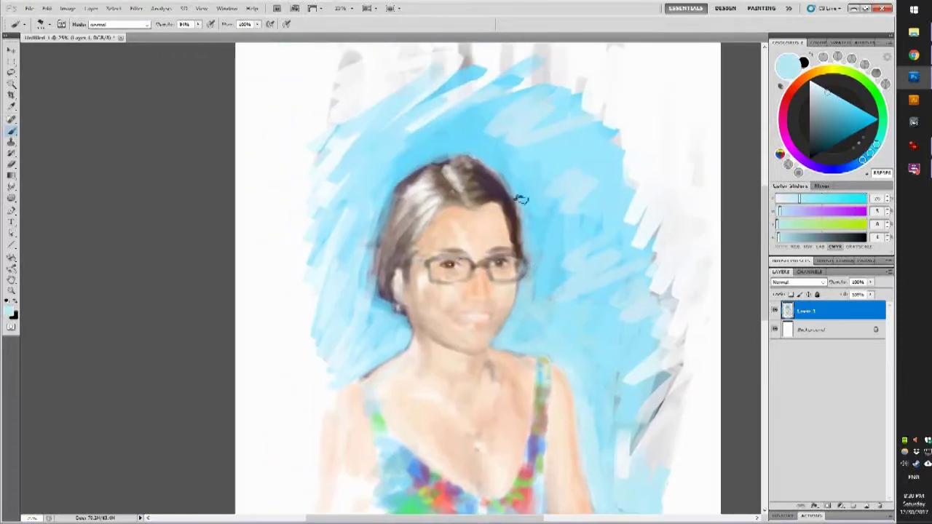
pyautogui.moveTo(520, 197); pyautogui.dragTo(402, 179)
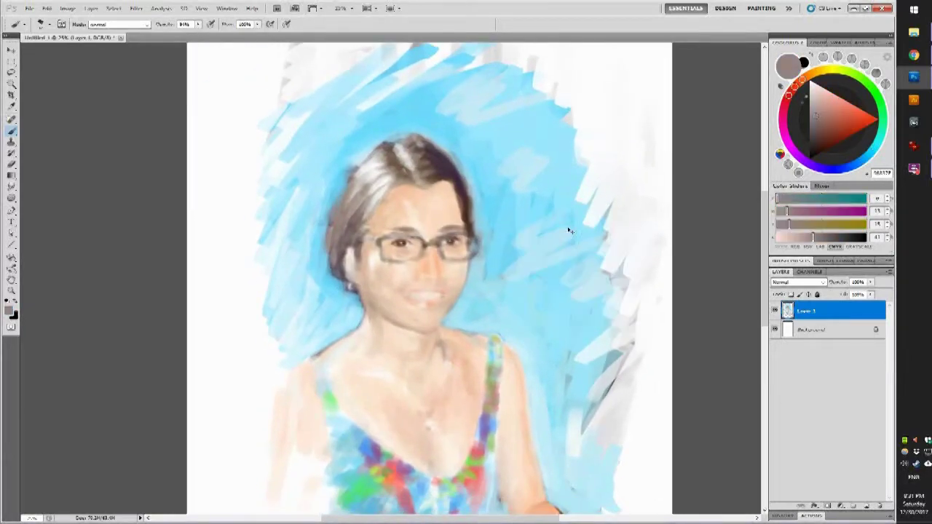
# Step: Pick darker and saturated orange skin tones, then a dark navy adjusted to grey-blue
pyautogui.click(831, 101)
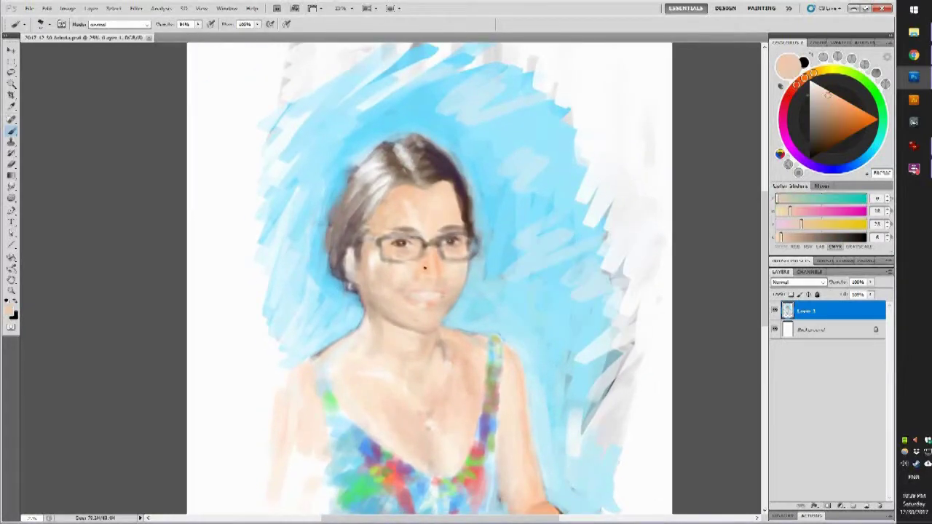
pyautogui.keyDown('alt'); pyautogui.click(449, 294); pyautogui.keyUp('alt')
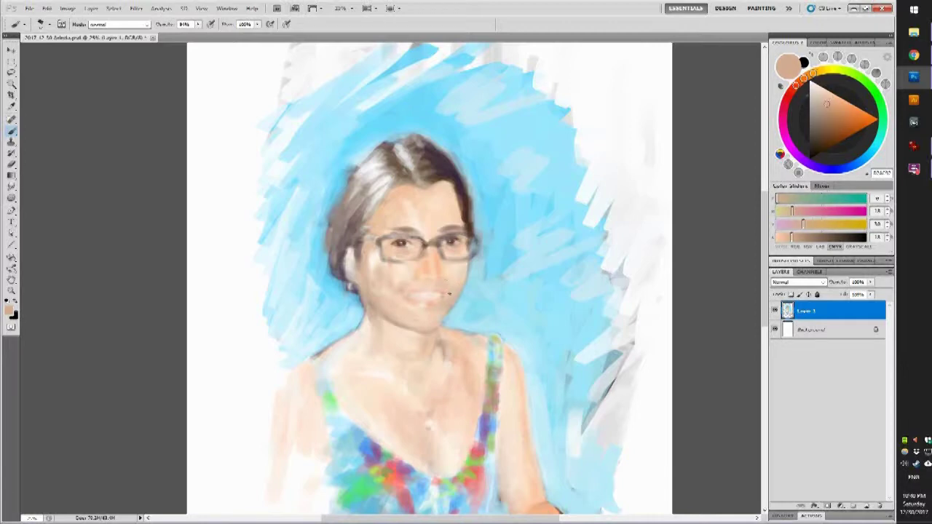
pyautogui.keyDown('alt'); pyautogui.click(419, 270); pyautogui.keyUp('alt')
pyautogui.keyDown('alt'); pyautogui.click(411, 259); pyautogui.keyUp('alt')
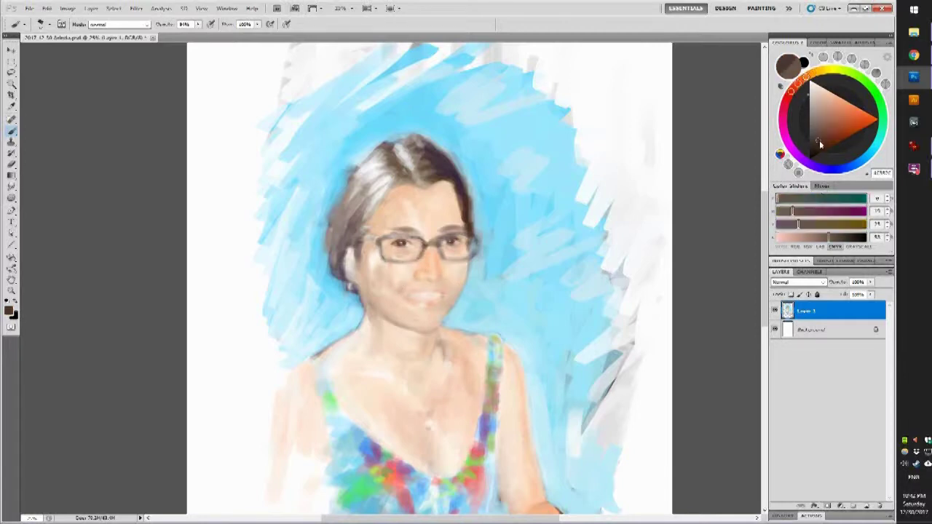
pyautogui.click(843, 168)
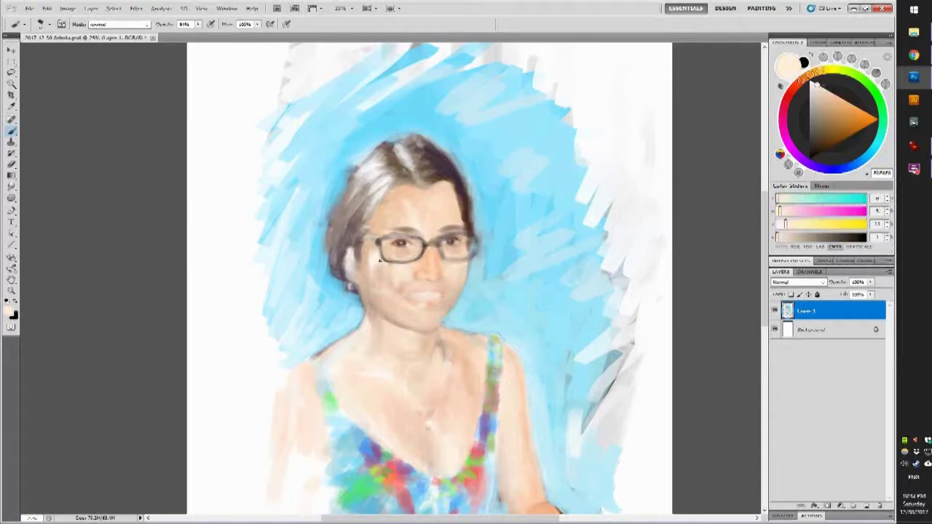
pyautogui.moveTo(818, 146)
pyautogui.mouseDown()
pyautogui.moveTo(815, 104)
pyautogui.moveTo(815, 148)
pyautogui.mouseUp()
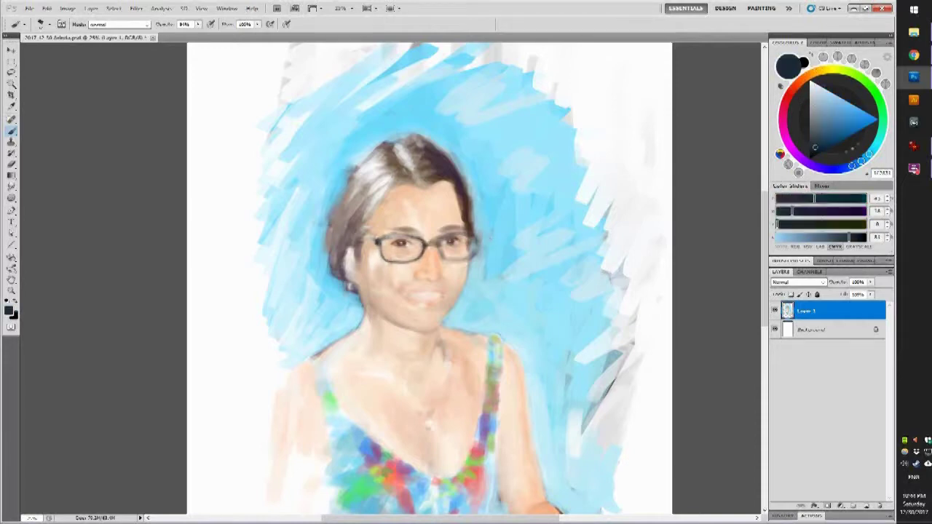
# Step: Alternate dark purple-brown hair strands and the earring with light pinkish-beige skin tones
pyautogui.keyDown('alt'); pyautogui.click(357, 240); pyautogui.keyUp('alt')
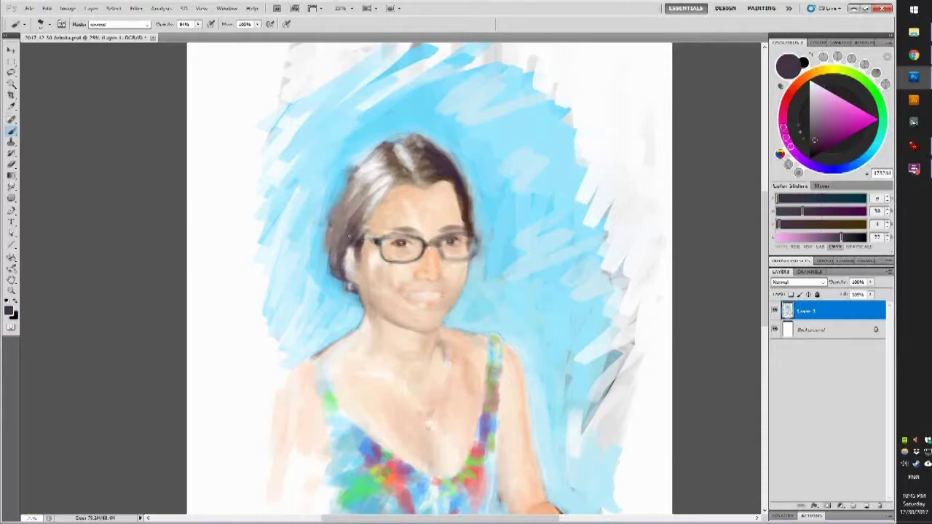
pyautogui.keyDown('alt'); pyautogui.click(353, 232); pyautogui.keyUp('alt')
pyautogui.keyDown('alt'); pyautogui.click(355, 251); pyautogui.keyUp('alt')
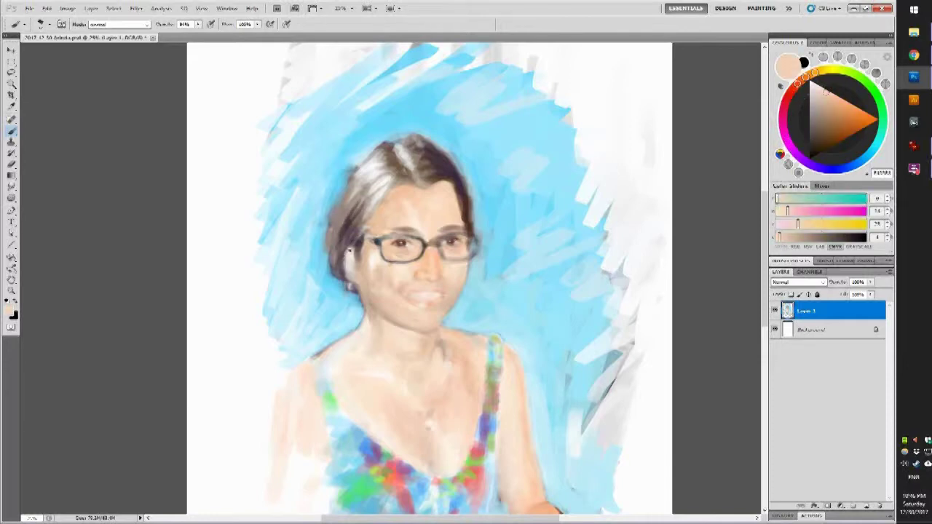
pyautogui.keyDown('alt'); pyautogui.click(357, 257); pyautogui.keyUp('alt')
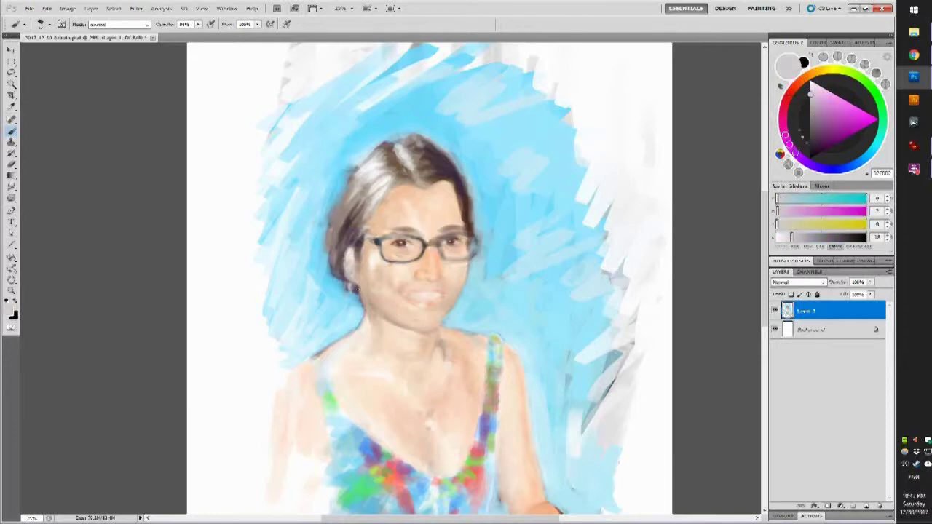
pyautogui.keyDown('alt'); pyautogui.click(355, 287); pyautogui.keyUp('alt')
pyautogui.keyDown('alt'); pyautogui.click(356, 291); pyautogui.keyUp('alt')
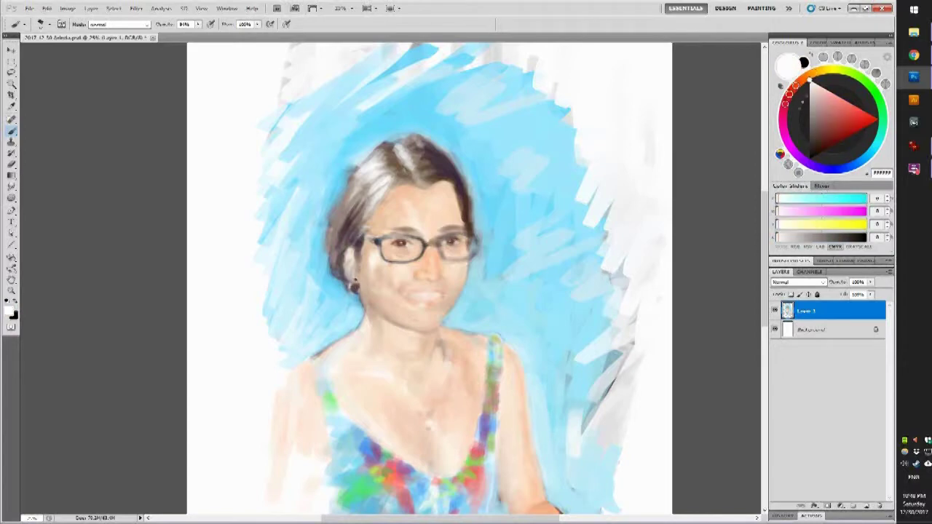
pyautogui.keyDown('alt'); pyautogui.click(358, 306); pyautogui.keyUp('alt')
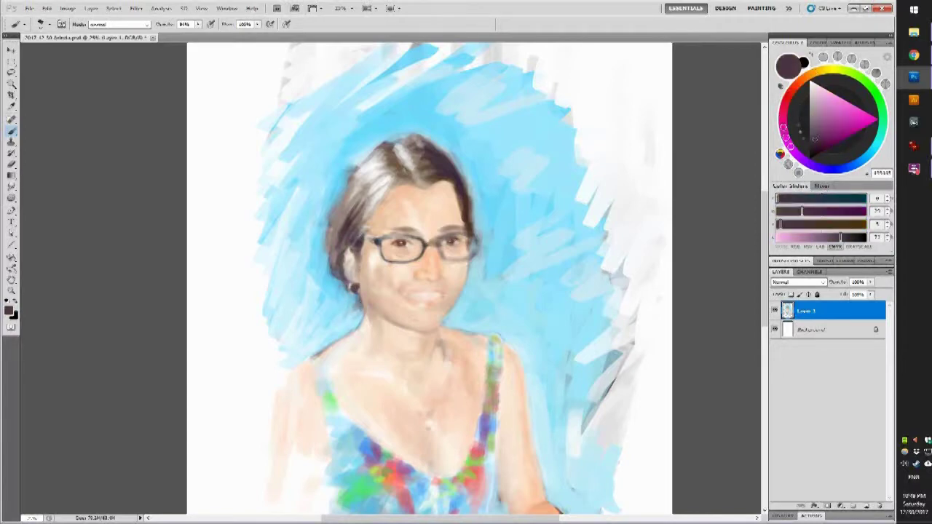
# Step: Add near-white and pure white highlights to the hair among dark purplish-brown strands
pyautogui.click(809, 85)
pyautogui.moveTo(808, 84); pyautogui.dragTo(811, 89)
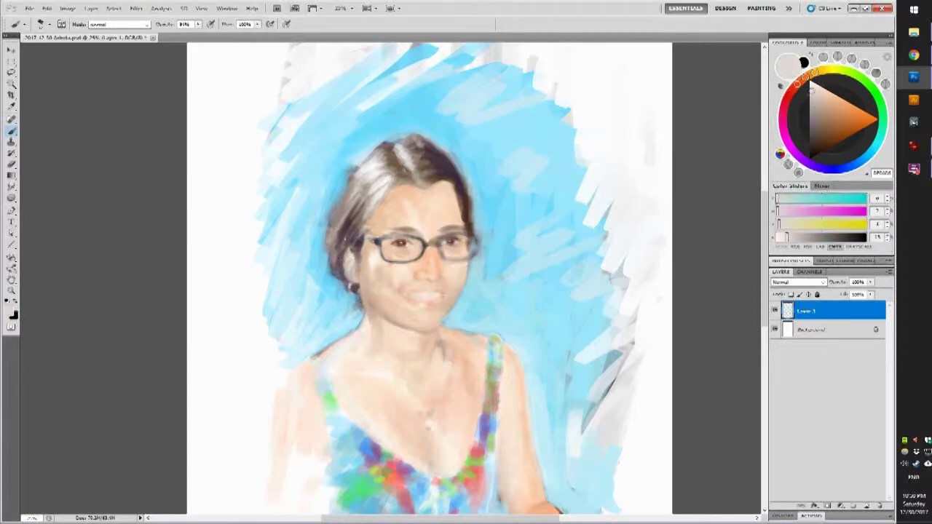
pyautogui.keyDown('alt'); pyautogui.click(344, 198); pyautogui.keyUp('alt')
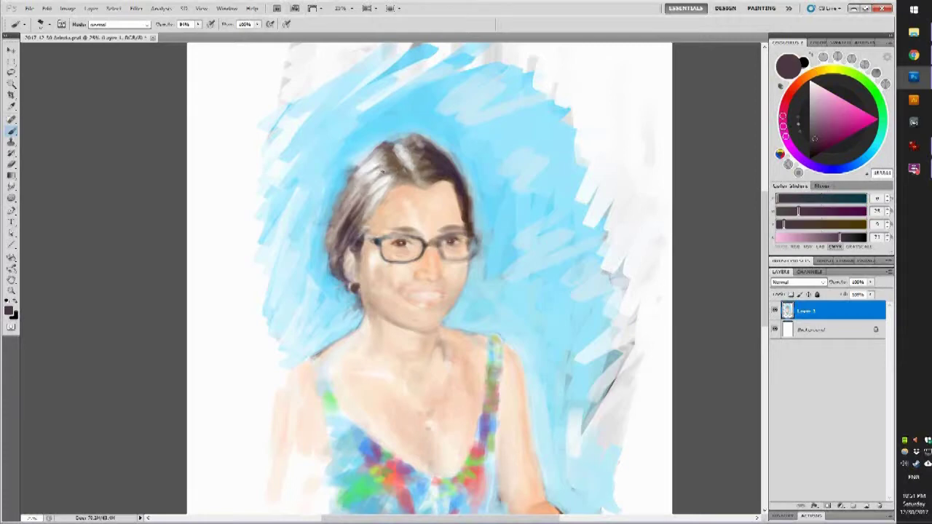
pyautogui.keyDown('alt'); pyautogui.click(384, 175); pyautogui.keyUp('alt')
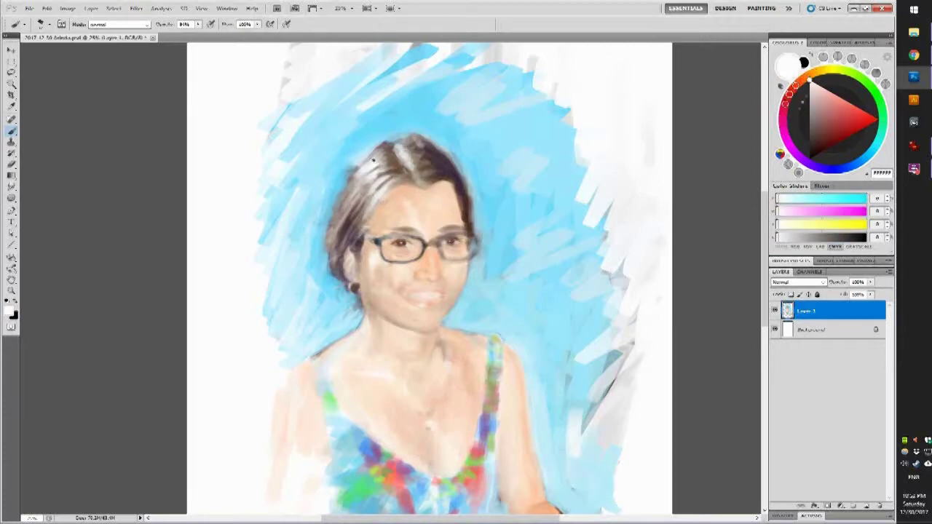
pyautogui.keyDown('alt'); pyautogui.click(369, 216); pyautogui.keyUp('alt')
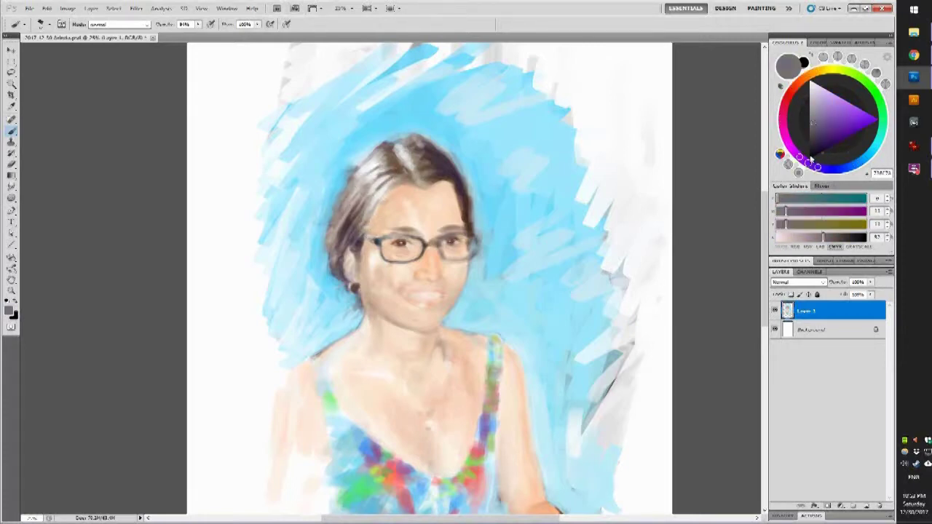
pyautogui.keyDown('alt'); pyautogui.click(640, 169); pyautogui.keyUp('alt')
# Step: Darken the glasses frames with dark navy and pick peach and orange-brown skin shades
pyautogui.press('x')
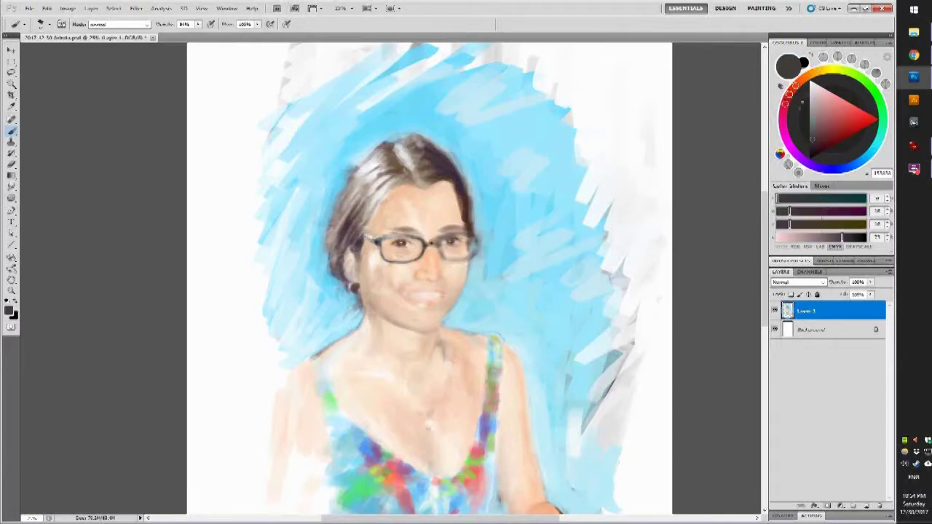
pyautogui.keyDown('alt'); pyautogui.click(485, 248); pyautogui.keyUp('alt')
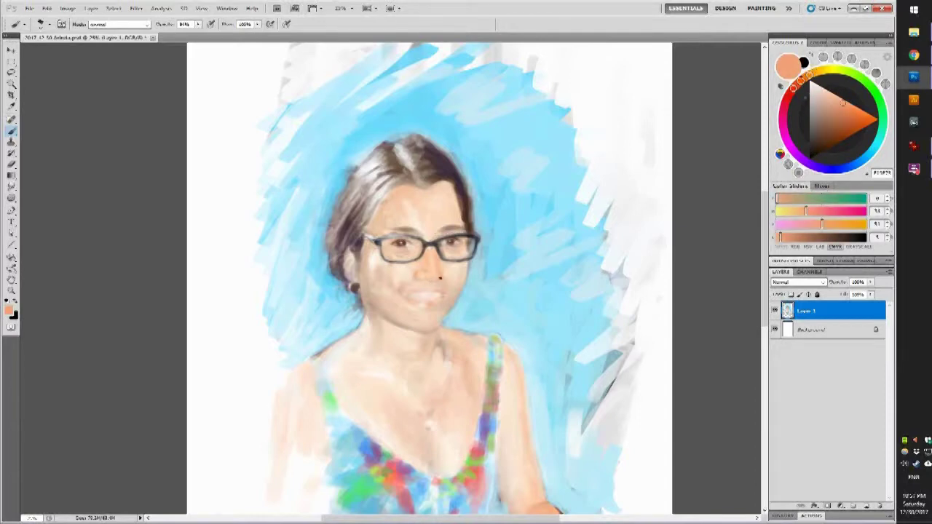
pyautogui.keyDown('alt'); pyautogui.click(480, 246); pyautogui.keyUp('alt')
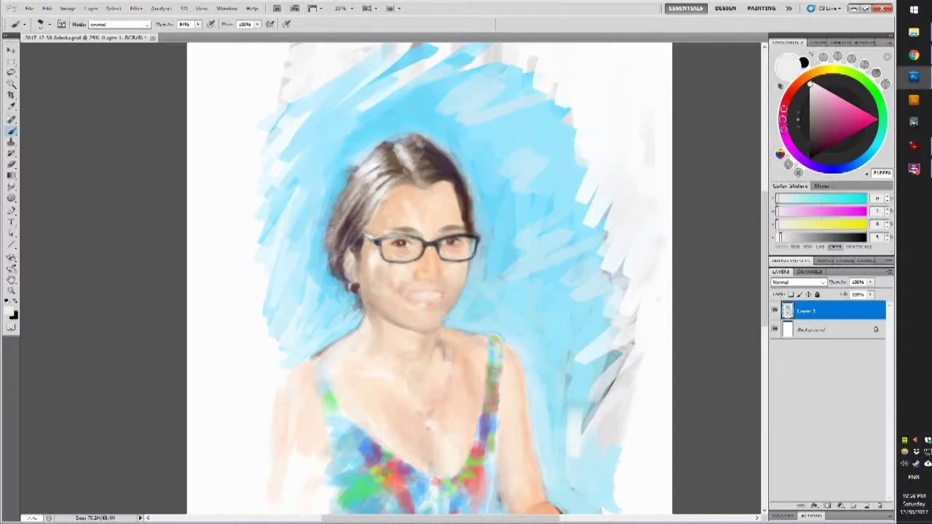
pyautogui.keyDown('alt'); pyautogui.click(452, 273); pyautogui.keyUp('alt')
pyautogui.keyDown('alt'); pyautogui.click(437, 255); pyautogui.keyUp('alt')
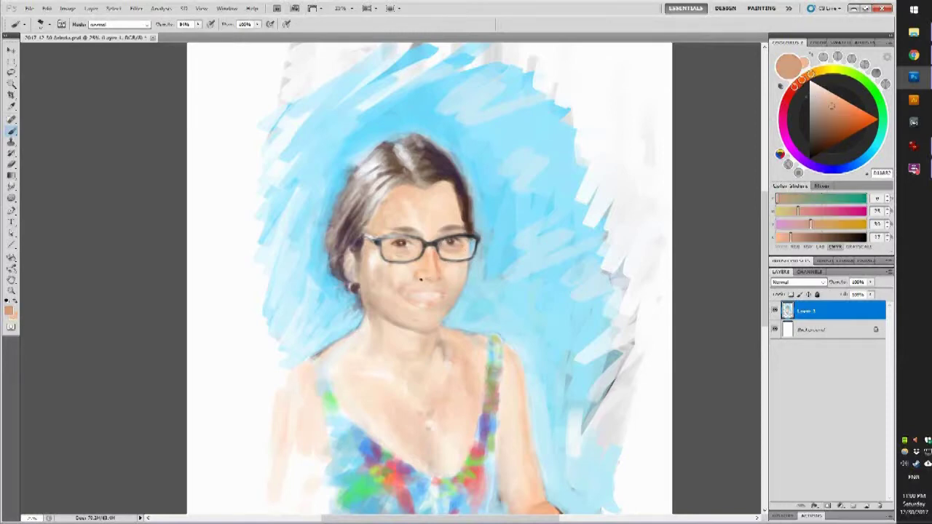
pyautogui.keyDown('alt'); pyautogui.click(244, 139); pyautogui.keyUp('alt')
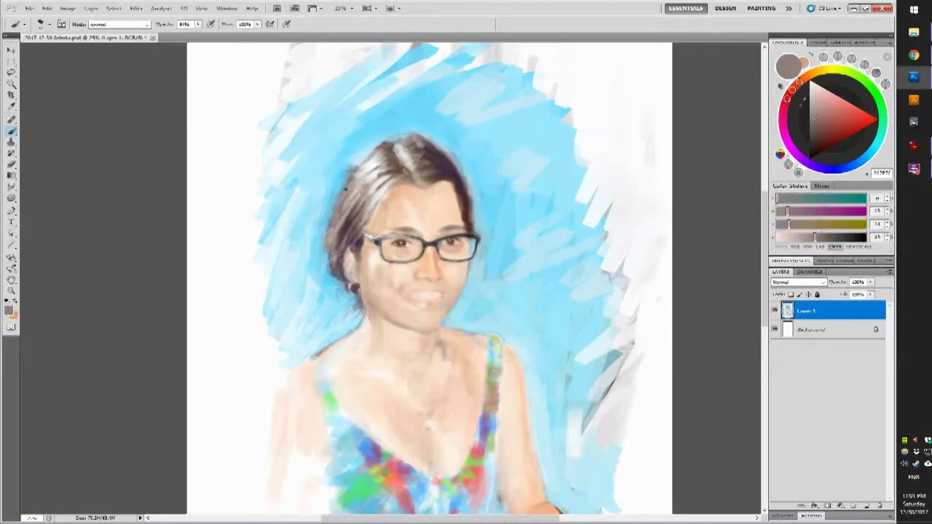
# Step: Blend pale peach, tan and orange strokes across face and hair, then add a new layer
pyautogui.moveTo(437, 151)
pyautogui.mouseDown()
pyautogui.moveTo(399, 149)
pyautogui.moveTo(443, 172)
pyautogui.mouseUp()
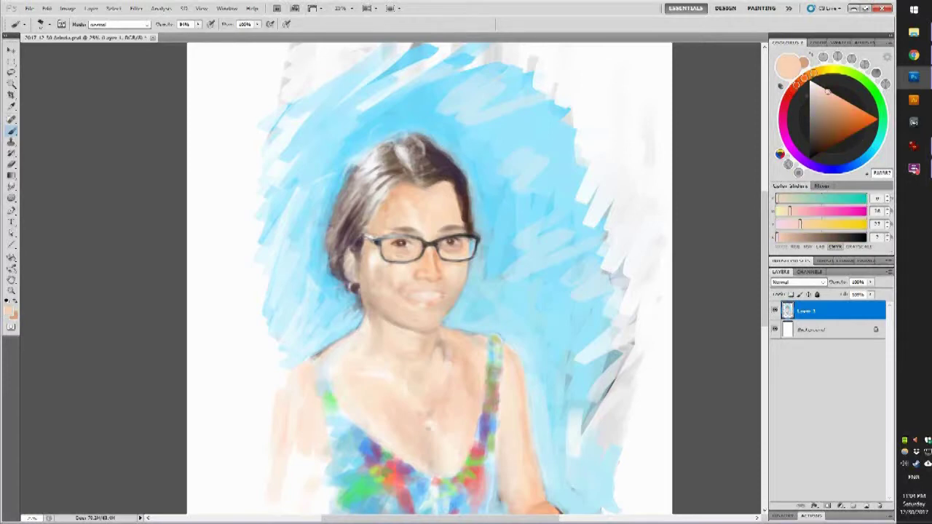
pyautogui.moveTo(443, 173)
pyautogui.mouseDown()
pyautogui.moveTo(453, 186)
pyautogui.moveTo(379, 230)
pyautogui.mouseUp()
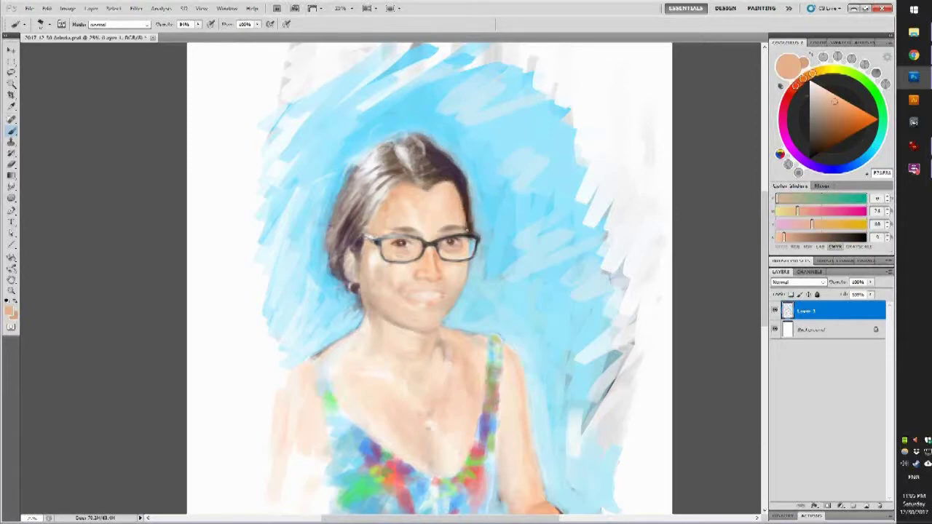
pyautogui.moveTo(821, 108); pyautogui.dragTo(807, 85)
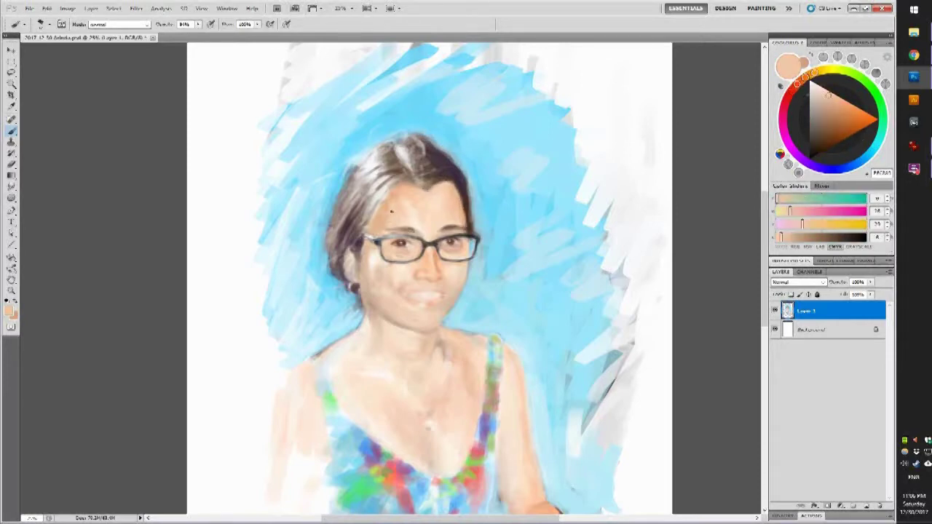
pyautogui.moveTo(438, 226)
pyautogui.mouseDown()
pyautogui.moveTo(371, 249)
pyautogui.moveTo(366, 267)
pyautogui.mouseUp()
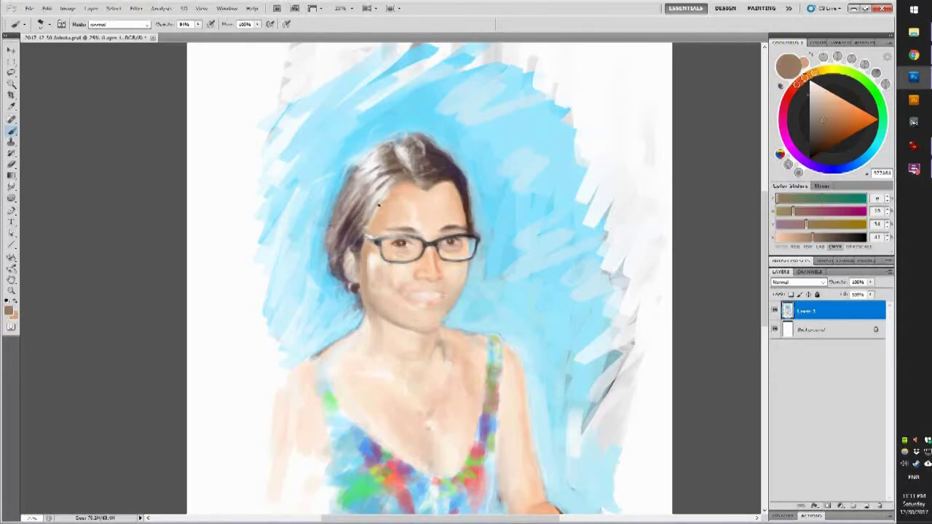
pyautogui.moveTo(381, 203); pyautogui.dragTo(393, 187)
pyautogui.moveTo(450, 197)
pyautogui.mouseDown()
pyautogui.moveTo(463, 210)
pyautogui.moveTo(455, 164)
pyautogui.mouseUp()
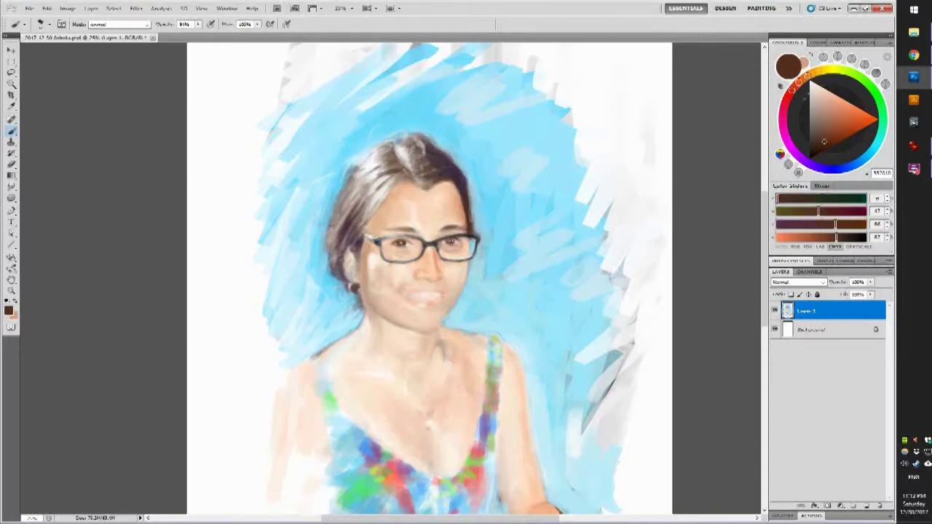
pyautogui.moveTo(494, 228); pyautogui.dragTo(437, 277)
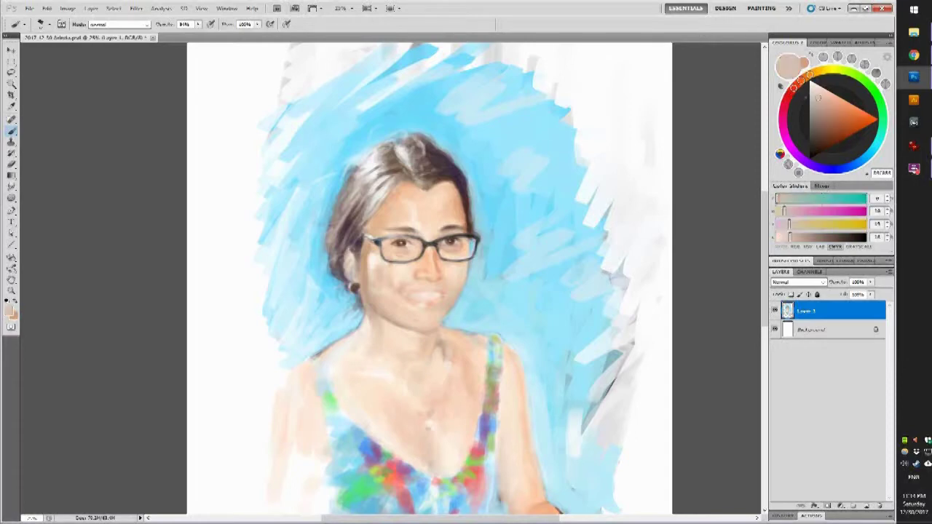
pyautogui.hotkey('ctrl', 'shift', 'alt', 'n')
# Step: Refine the face with sampled light peach, tan and muted skin-tone strokes
pyautogui.press('e')
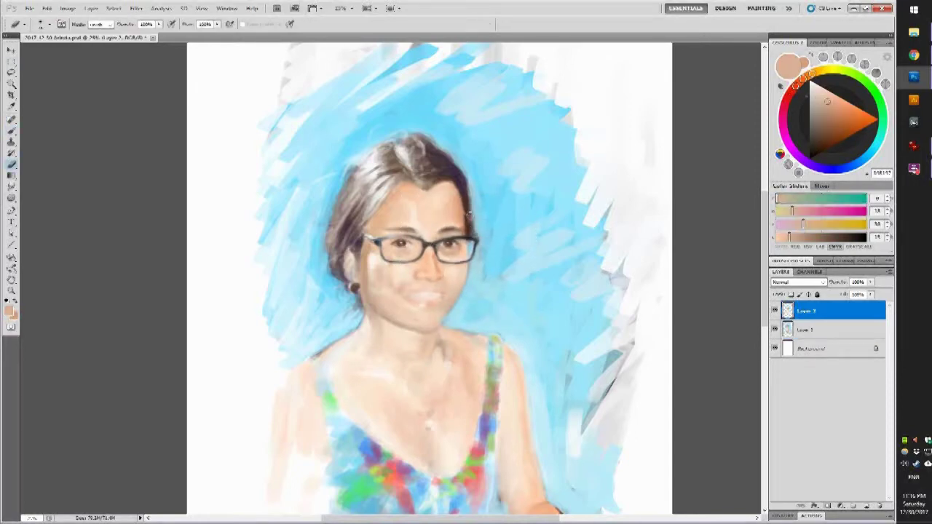
pyautogui.press('b')
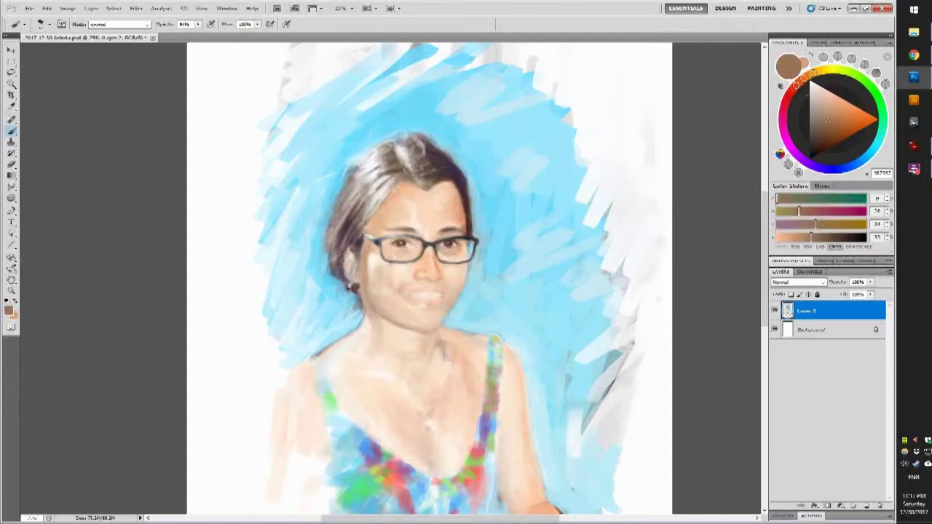
pyautogui.keyDown('alt'); pyautogui.click(359, 278); pyautogui.keyUp('alt')
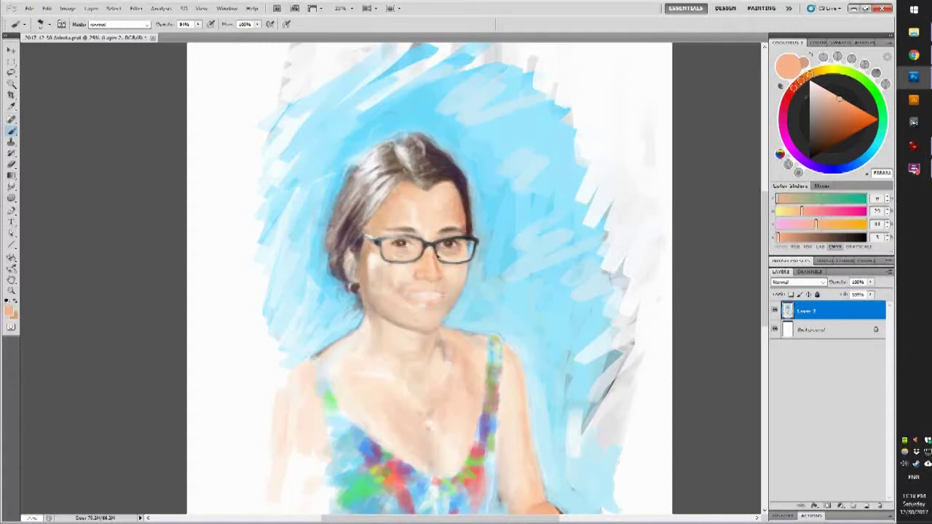
pyautogui.keyDown('alt'); pyautogui.click(458, 207); pyautogui.keyUp('alt')
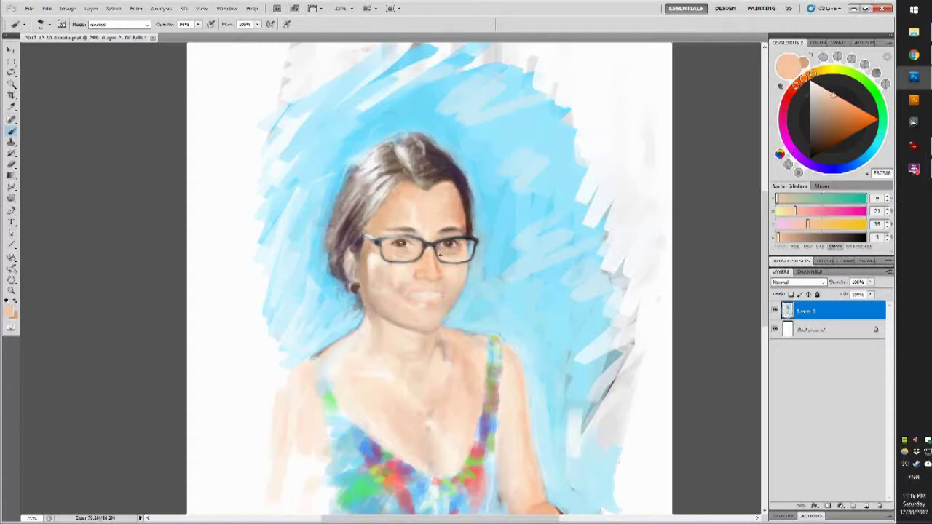
pyautogui.keyDown('alt'); pyautogui.click(440, 254); pyautogui.keyUp('alt')
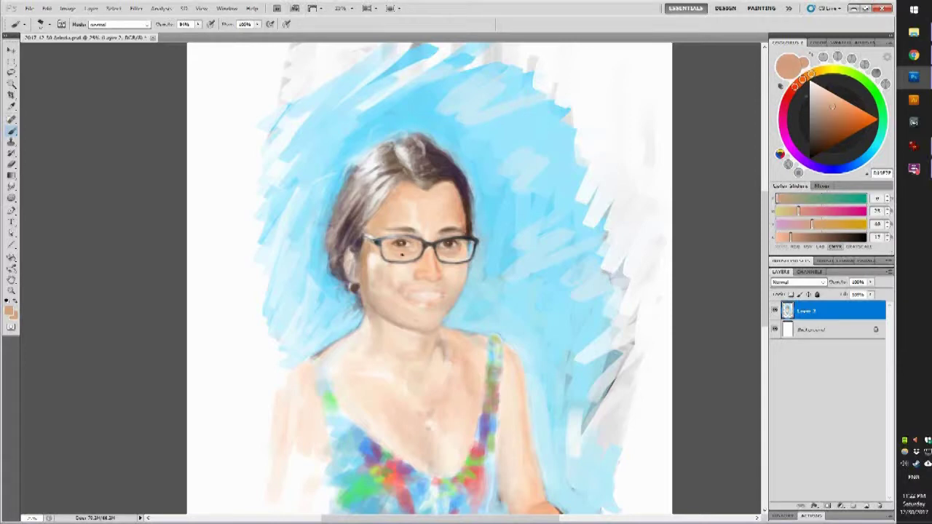
pyautogui.keyDown('alt'); pyautogui.click(442, 306); pyautogui.keyUp('alt')
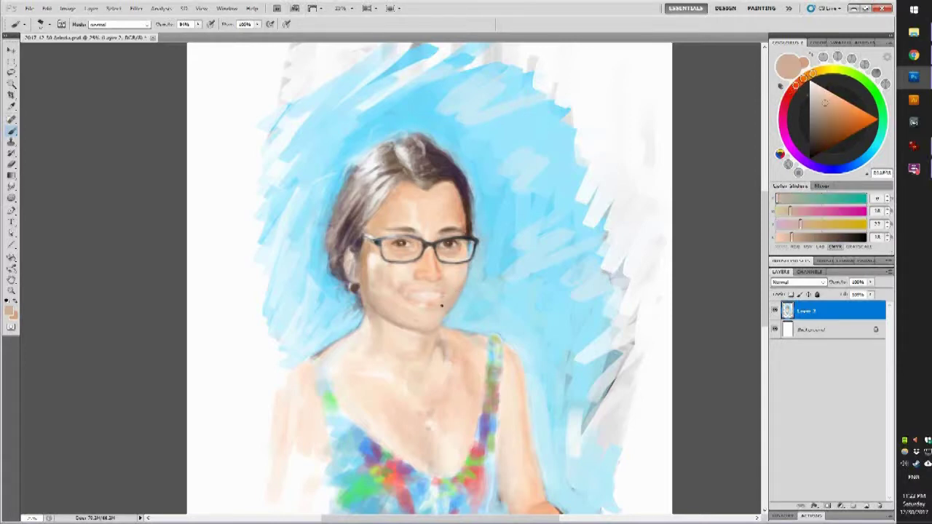
# Step: Define the smile and hair with darker tan, pinkish skin and medium brown samples
pyautogui.keyDown('alt'); pyautogui.click(440, 292); pyautogui.keyUp('alt')
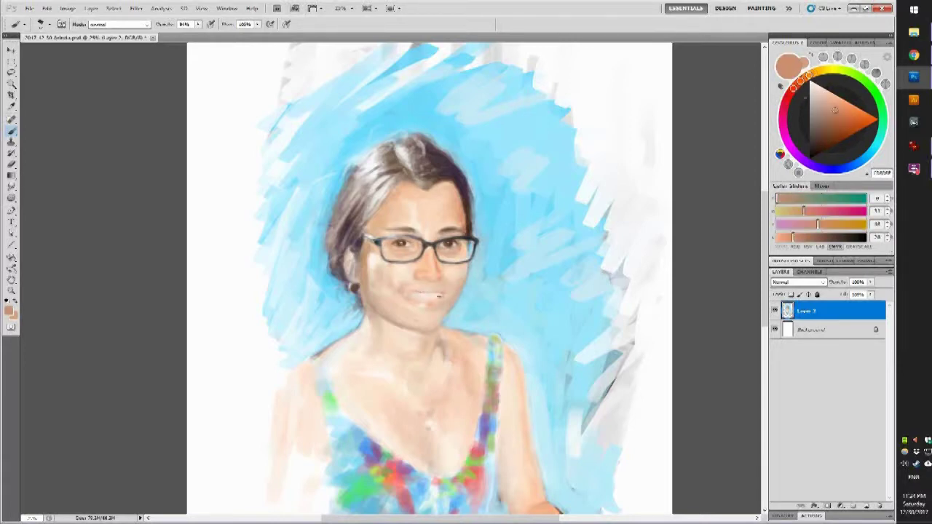
pyautogui.keyDown('alt'); pyautogui.click(469, 270); pyautogui.keyUp('alt')
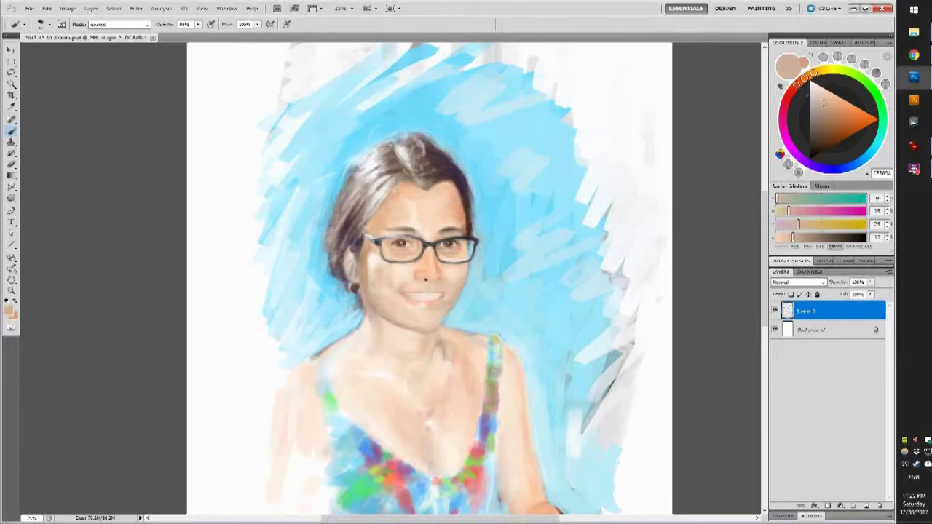
pyautogui.keyDown('alt'); pyautogui.click(466, 264); pyautogui.keyUp('alt')
pyautogui.keyDown('alt'); pyautogui.click(462, 245); pyautogui.keyUp('alt')
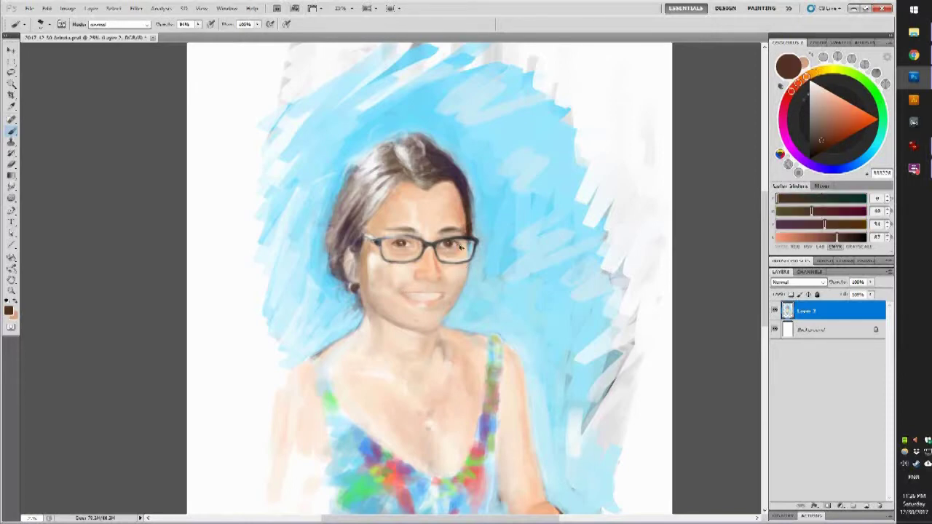
pyautogui.press('x')
pyautogui.press('s')
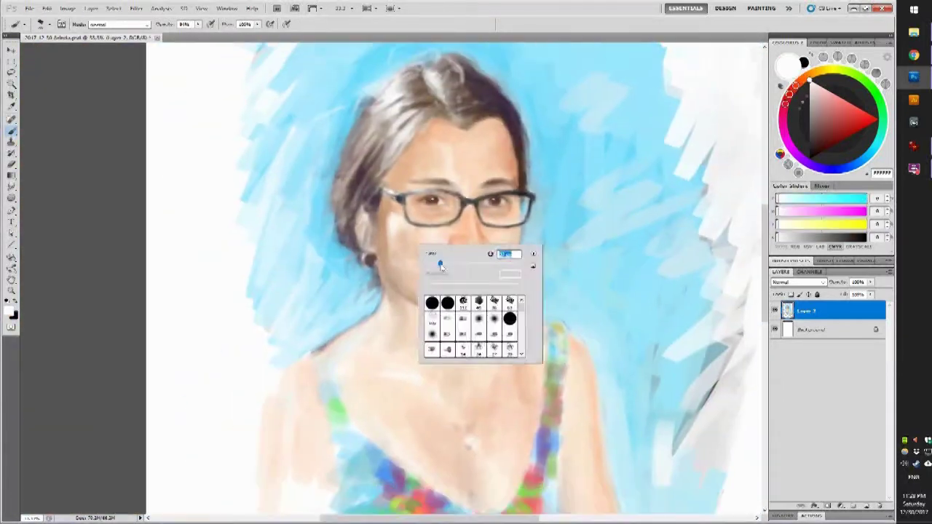
# Step: Smooth the skin around the mouth, lips and chin with sampled peach dabs
pyautogui.keyDown('alt'); pyautogui.click(479, 268); pyautogui.keyUp('alt')
pyautogui.keyDown('alt'); pyautogui.click(459, 270); pyautogui.keyUp('alt')
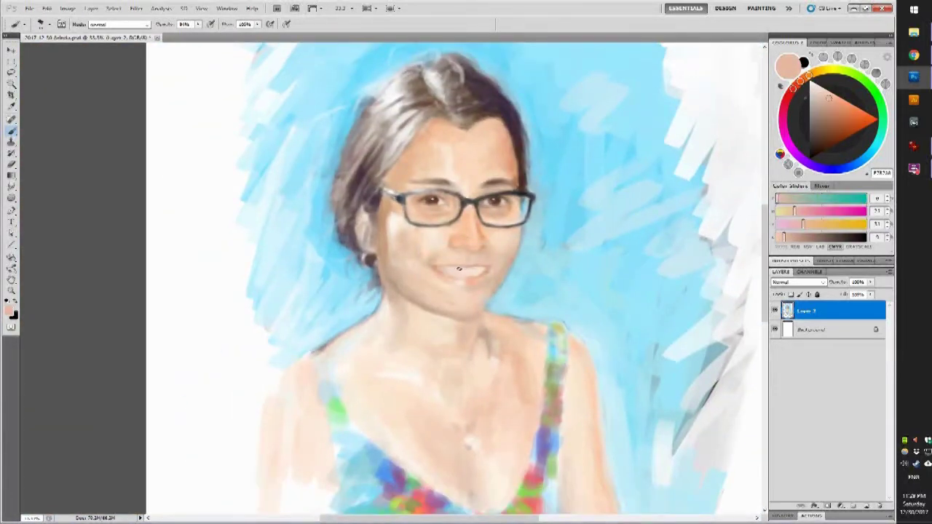
pyautogui.keyDown('alt'); pyautogui.click(458, 269); pyautogui.keyUp('alt')
pyautogui.keyDown('alt'); pyautogui.click(450, 277); pyautogui.keyUp('alt')
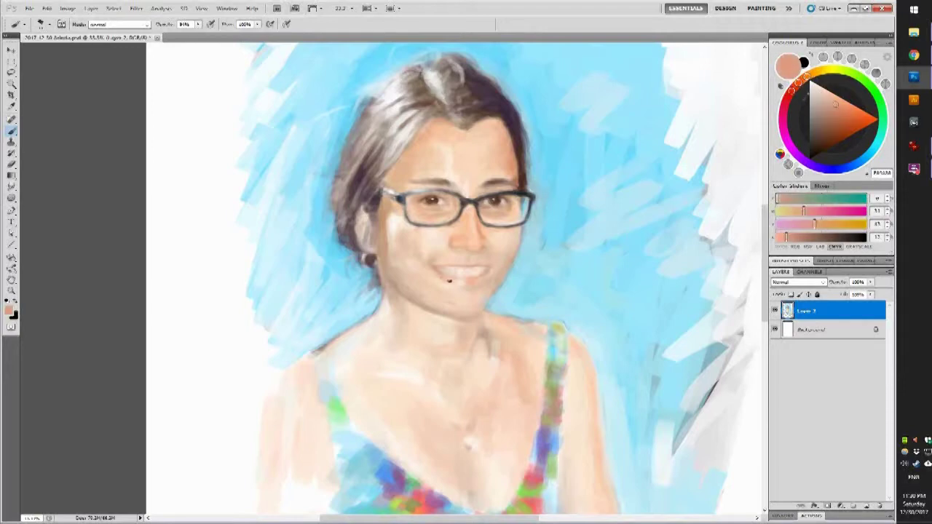
pyautogui.keyDown('alt'); pyautogui.click(446, 280); pyautogui.keyUp('alt')
pyautogui.keyDown('alt'); pyautogui.click(478, 277); pyautogui.keyUp('alt')
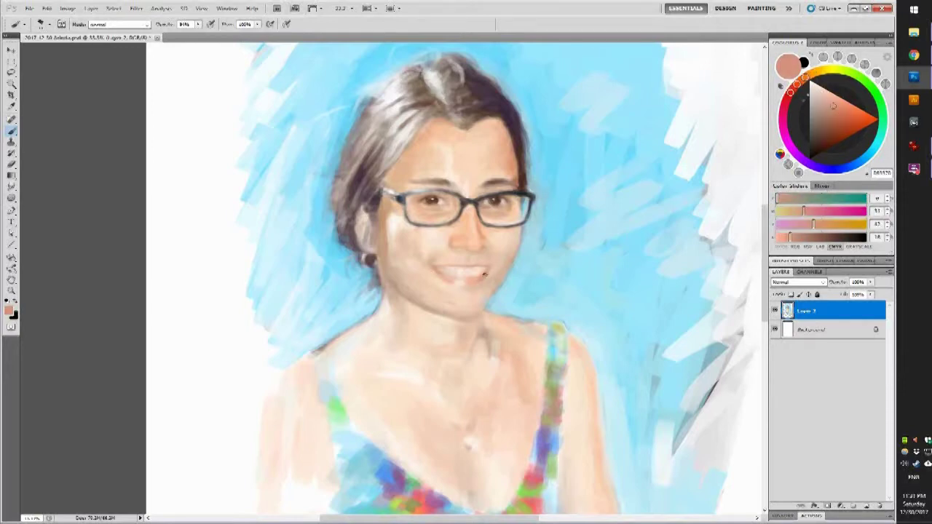
pyautogui.keyDown('alt'); pyautogui.click(456, 285); pyautogui.keyUp('alt')
pyautogui.keyDown('alt'); pyautogui.click(471, 283); pyautogui.keyUp('alt')
pyautogui.keyDown('alt'); pyautogui.click(470, 285); pyautogui.keyUp('alt')
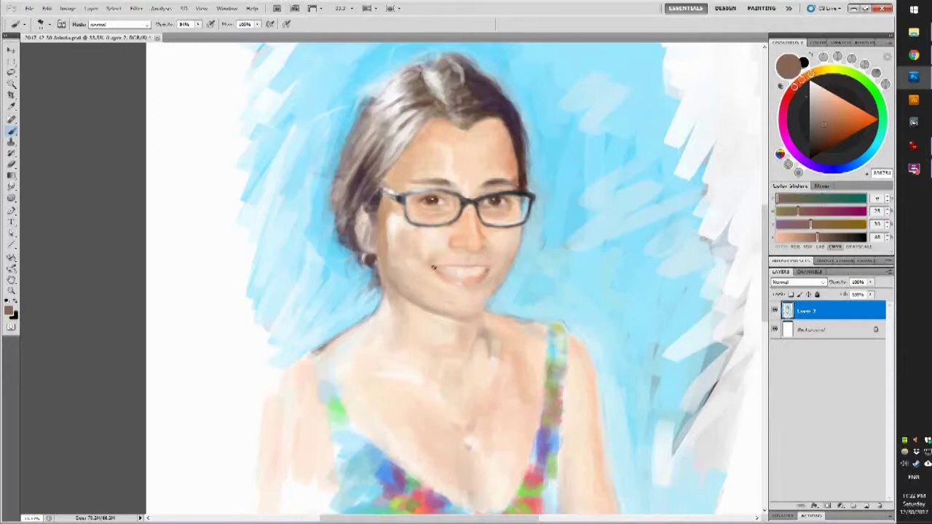
pyautogui.keyDown('alt'); pyautogui.click(488, 276); pyautogui.keyUp('alt')
pyautogui.keyDown('alt'); pyautogui.click(478, 301); pyautogui.keyUp('alt')
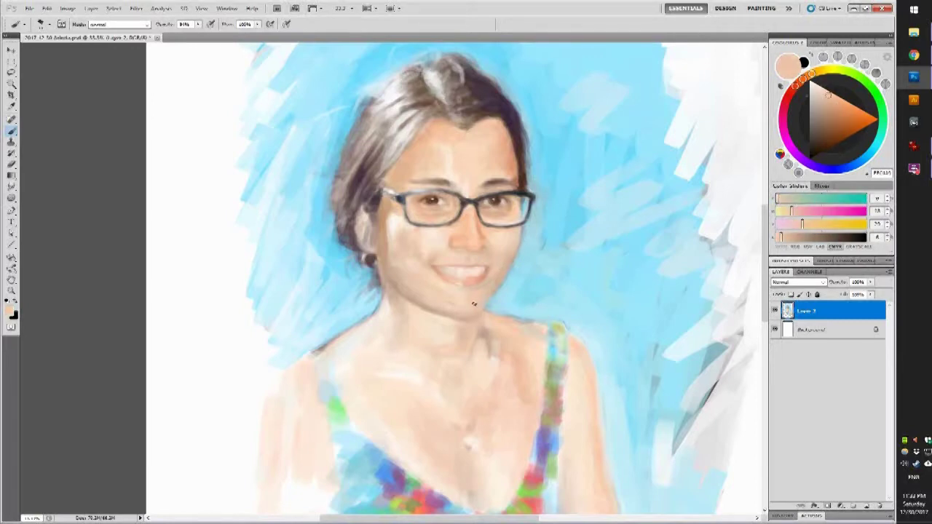
pyautogui.keyDown('alt'); pyautogui.click(500, 292); pyautogui.keyUp('alt')
# Step: Add a new paint layer, merge it down, and keep dabbing peach on the chin
pyautogui.rightClick(477, 268)
pyautogui.press('Escape')
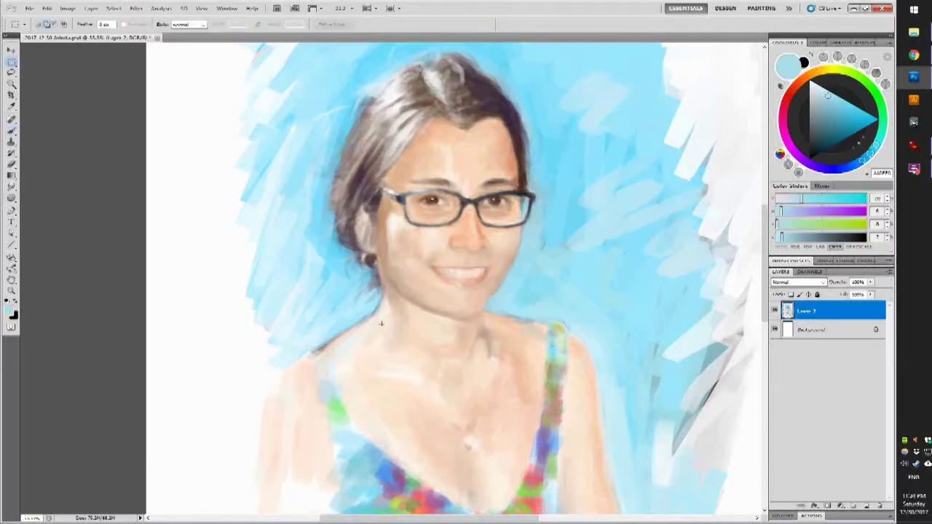
pyautogui.hotkey('ctrl', 'shift', 'alt', 'n')
pyautogui.hotkey('ctrl', 'e')
pyautogui.press('b')
pyautogui.keyDown('alt'); pyautogui.click(446, 291); pyautogui.keyUp('alt')
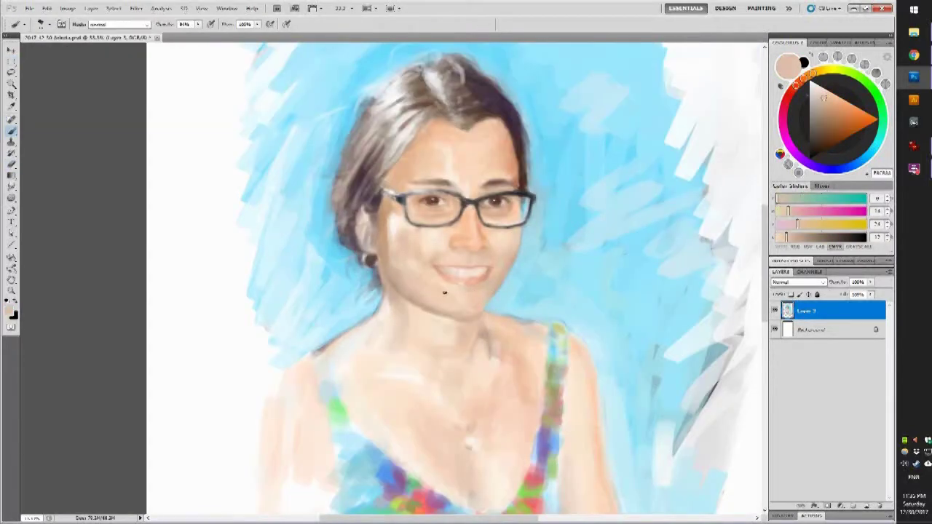
pyautogui.keyDown('alt'); pyautogui.click(429, 260); pyautogui.keyUp('alt')
pyautogui.keyDown('alt'); pyautogui.click(394, 220); pyautogui.keyUp('alt')
# Step: Merge a new layer down, then blend cheeks, jaw shadow and neck with sampled peach tones
pyautogui.keyDown('alt'); pyautogui.click(433, 243); pyautogui.keyUp('alt')
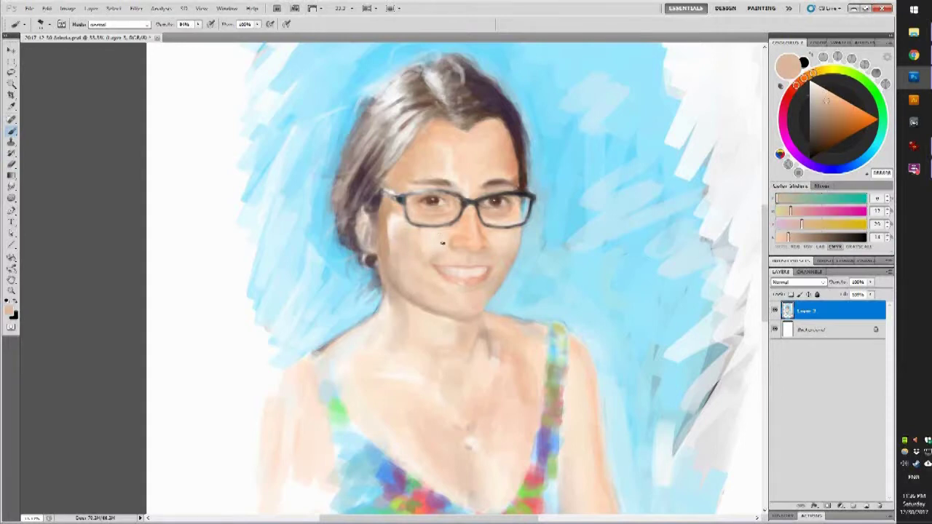
pyautogui.hotkey('ctrl', 'shift', 'alt', 'n')
pyautogui.hotkey('ctrl', 'e')
pyautogui.keyDown('alt'); pyautogui.click(443, 243); pyautogui.keyUp('alt')
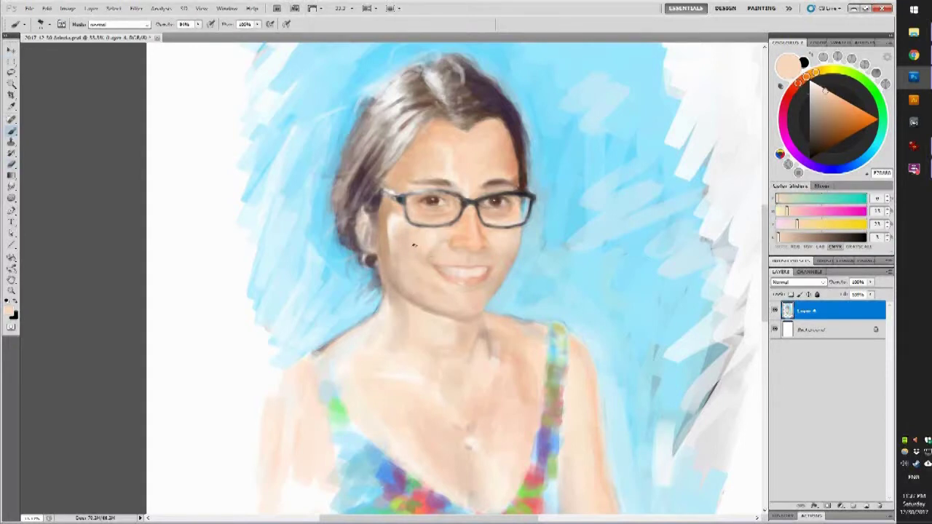
pyautogui.keyDown('alt'); pyautogui.click(408, 262); pyautogui.keyUp('alt')
pyautogui.keyDown('alt'); pyautogui.click(454, 286); pyautogui.keyUp('alt')
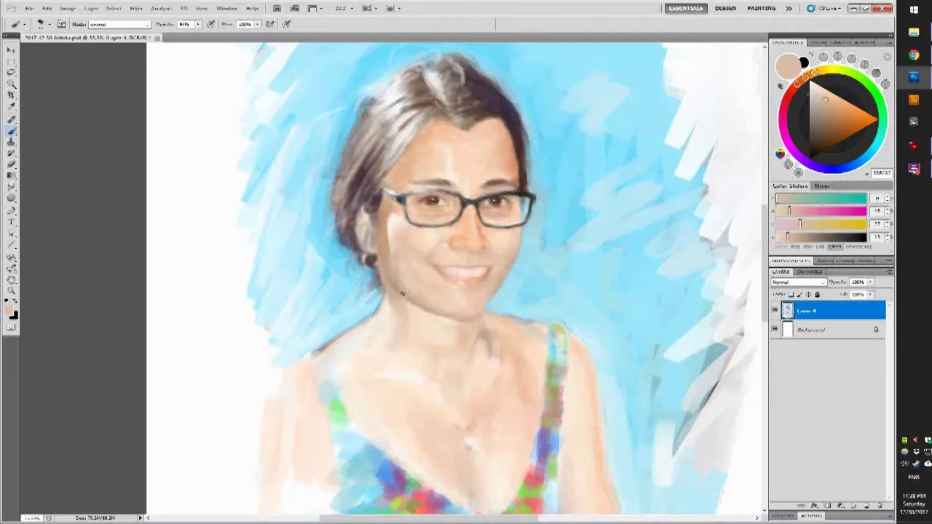
pyautogui.keyDown('alt'); pyautogui.click(391, 309); pyautogui.keyUp('alt')
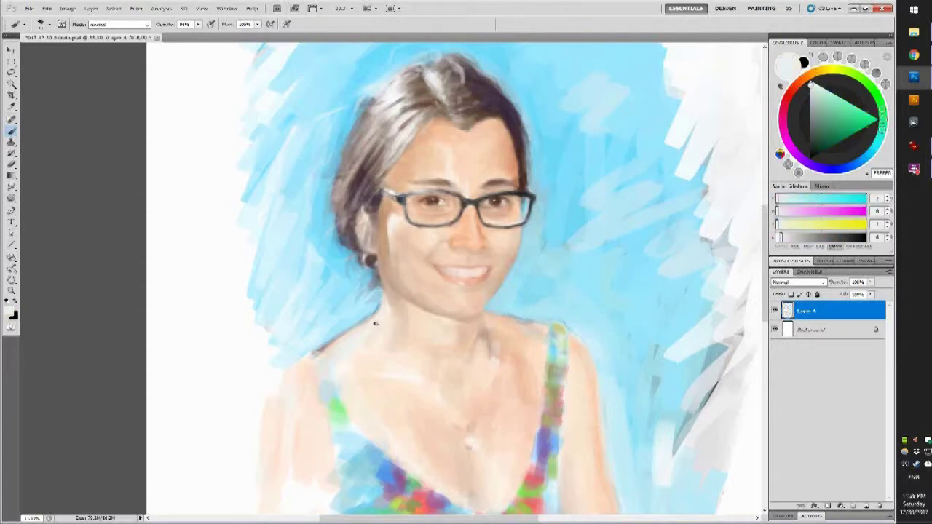
pyautogui.keyDown('alt'); pyautogui.click(390, 231); pyautogui.keyUp('alt')
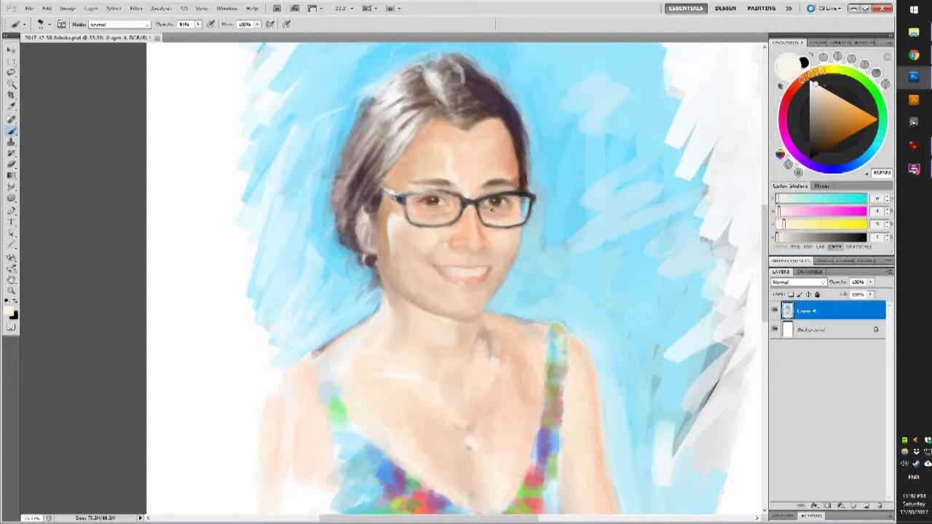
pyautogui.keyDown('alt'); pyautogui.click(502, 264); pyautogui.keyUp('alt')
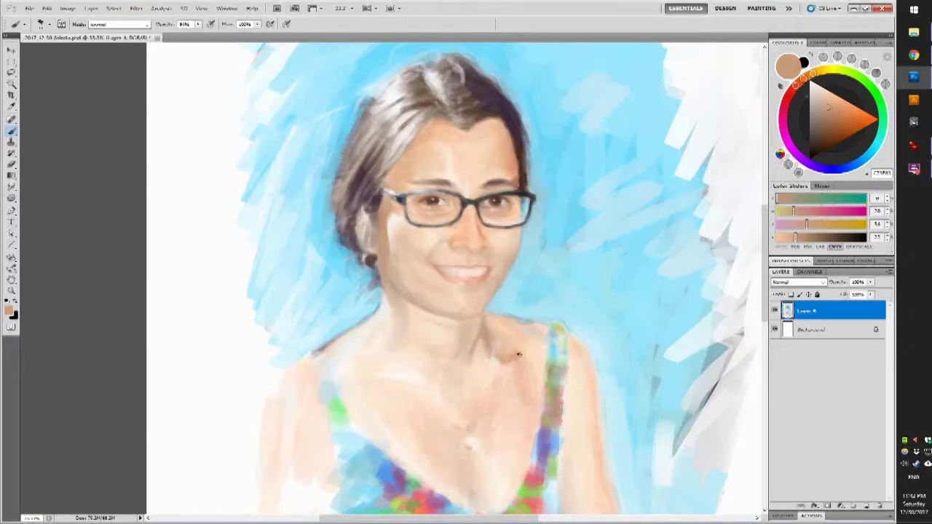
pyautogui.moveTo(496, 332); pyautogui.dragTo(534, 339)
# Step: Bring the neck into view and paint it with sampled peach and darker tan tones
pyautogui.keyDown('alt'); pyautogui.click(484, 290); pyautogui.keyUp('alt')
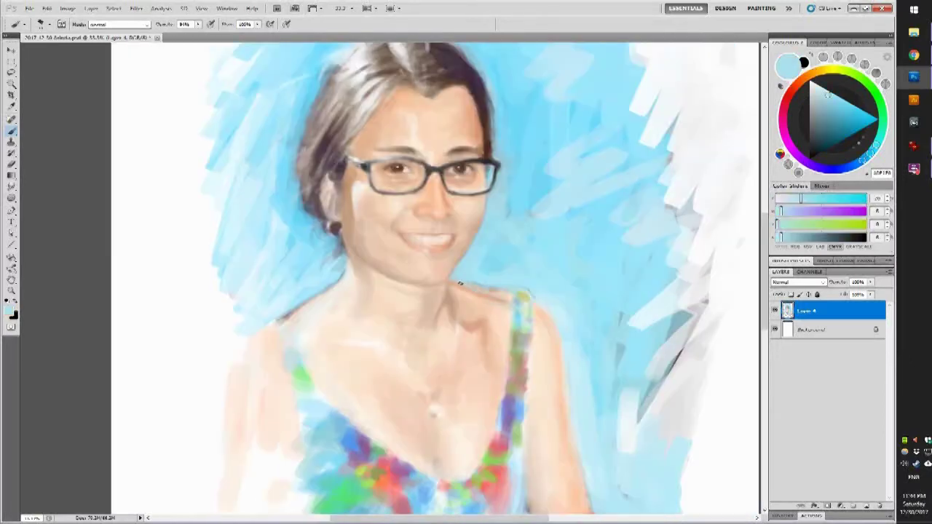
pyautogui.moveTo(484, 290)
pyautogui.mouseDown()
pyautogui.moveTo(565, 297)
pyautogui.moveTo(568, 369)
pyautogui.moveTo(599, 338)
pyautogui.moveTo(543, 348)
pyautogui.mouseUp()
pyautogui.press('b')
pyautogui.keyDown('alt'); pyautogui.click(459, 277); pyautogui.keyUp('alt')
pyautogui.keyDown('alt'); pyautogui.click(593, 301); pyautogui.keyUp('alt')
pyautogui.keyDown('alt'); pyautogui.click(558, 349); pyautogui.keyUp('alt')
pyautogui.keyDown('alt'); pyautogui.click(568, 365); pyautogui.keyUp('alt')
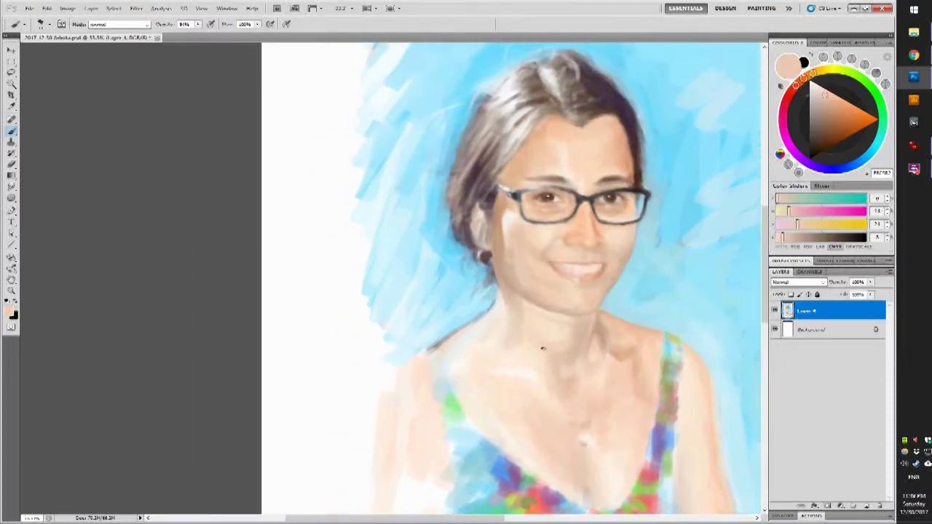
pyautogui.keyDown('alt'); pyautogui.click(516, 320); pyautogui.keyUp('alt')
# Step: Blend peach strokes across the neck, shoulder and chest, then merge a new layer down
pyautogui.moveTo(507, 371)
pyautogui.mouseDown()
pyautogui.moveTo(543, 352)
pyautogui.moveTo(541, 339)
pyautogui.mouseUp()
pyautogui.keyDown('alt'); pyautogui.click(541, 339); pyautogui.keyUp('alt')
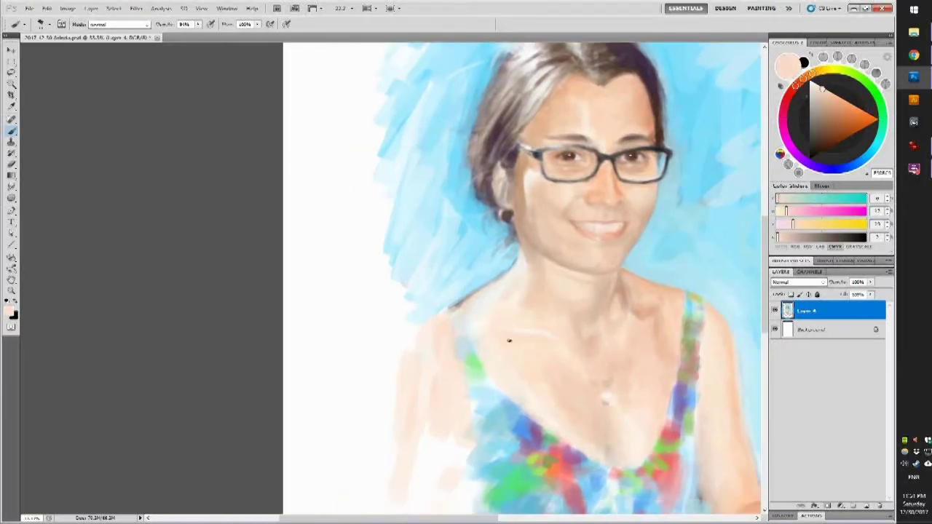
pyautogui.moveTo(510, 260)
pyautogui.mouseDown()
pyautogui.moveTo(349, 354)
pyautogui.moveTo(391, 329)
pyautogui.mouseUp()
pyautogui.keyDown('alt'); pyautogui.click(392, 330); pyautogui.keyUp('alt')
pyautogui.moveTo(453, 285)
pyautogui.mouseDown()
pyautogui.moveTo(364, 325)
pyautogui.moveTo(467, 369)
pyautogui.moveTo(405, 355)
pyautogui.moveTo(394, 378)
pyautogui.moveTo(354, 341)
pyautogui.mouseUp()
pyautogui.hotkey('ctrl', 'shift', 'alt', 'n')
pyautogui.keyDown('shift'); pyautogui.click(826, 327); pyautogui.keyUp('shift')
pyautogui.hotkey('ctrl', 'e')
# Step: Paint lighter and darker peach strokes across the upper chest and neckline
pyautogui.keyDown('alt'); pyautogui.click(347, 389); pyautogui.keyUp('alt')
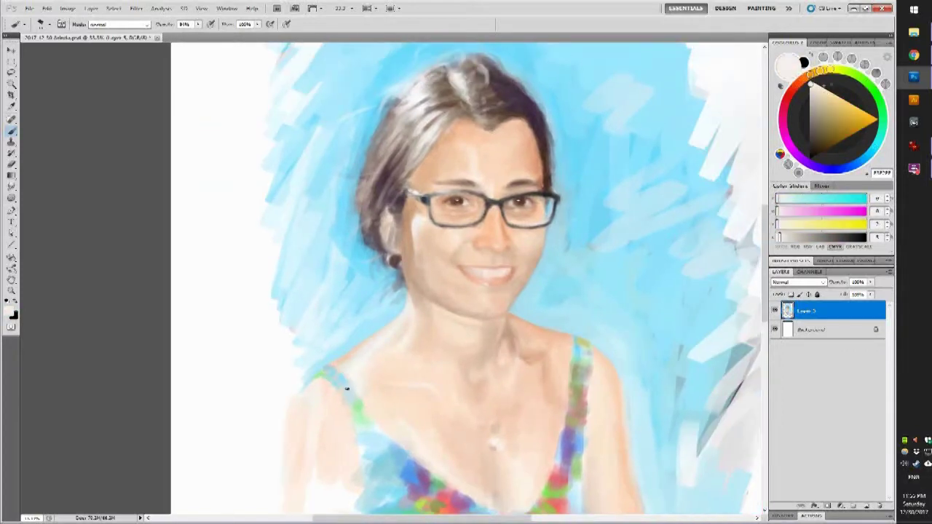
pyautogui.moveTo(347, 389); pyautogui.dragTo(321, 379)
pyautogui.moveTo(364, 337); pyautogui.dragTo(333, 337)
pyautogui.moveTo(468, 338)
pyautogui.mouseDown()
pyautogui.moveTo(500, 327)
pyautogui.moveTo(478, 321)
pyautogui.mouseUp()
pyautogui.keyDown('alt'); pyautogui.click(518, 344); pyautogui.keyUp('alt')
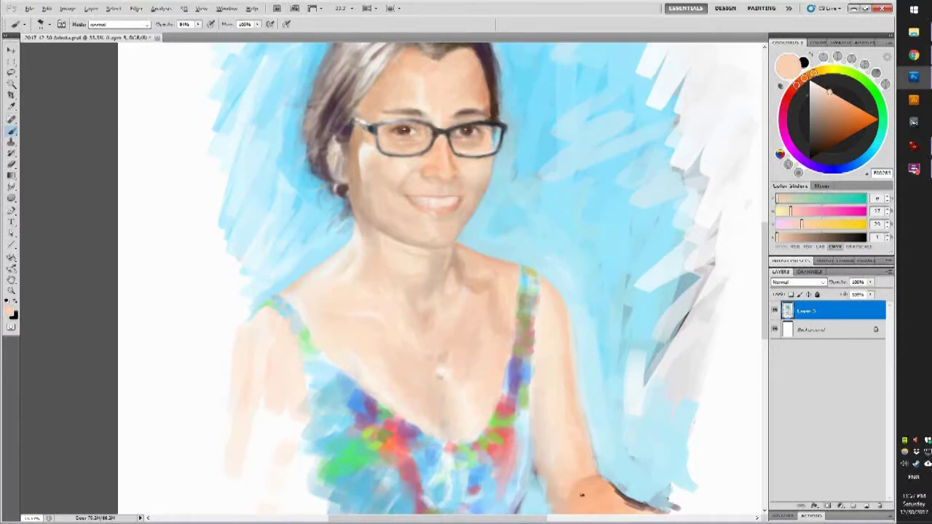
pyautogui.keyDown('alt'); pyautogui.click(443, 435); pyautogui.keyUp('alt')
pyautogui.moveTo(432, 420); pyautogui.dragTo(451, 432)
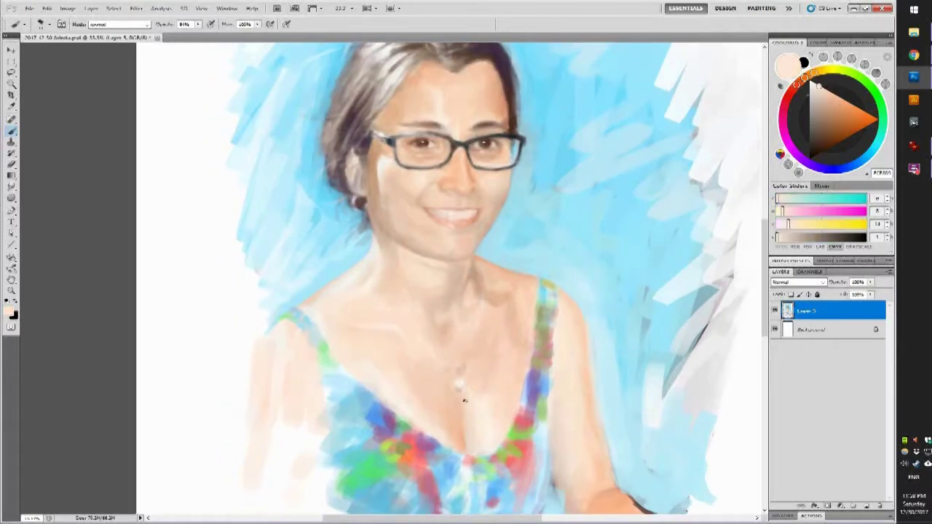
pyautogui.moveTo(494, 411)
pyautogui.mouseDown()
pyautogui.moveTo(503, 437)
pyautogui.moveTo(493, 370)
pyautogui.moveTo(473, 432)
pyautogui.mouseUp()
# Step: Add darker peach along the shoulder and white highlights on the necklace, then zoom out
pyautogui.keyDown('alt'); pyautogui.click(503, 408); pyautogui.keyUp('alt')
pyautogui.keyDown('alt'); pyautogui.click(493, 371); pyautogui.keyUp('alt')
pyautogui.moveTo(419, 355); pyautogui.dragTo(446, 388)
pyautogui.keyDown('alt'); pyautogui.click(619, 318); pyautogui.keyUp('alt')
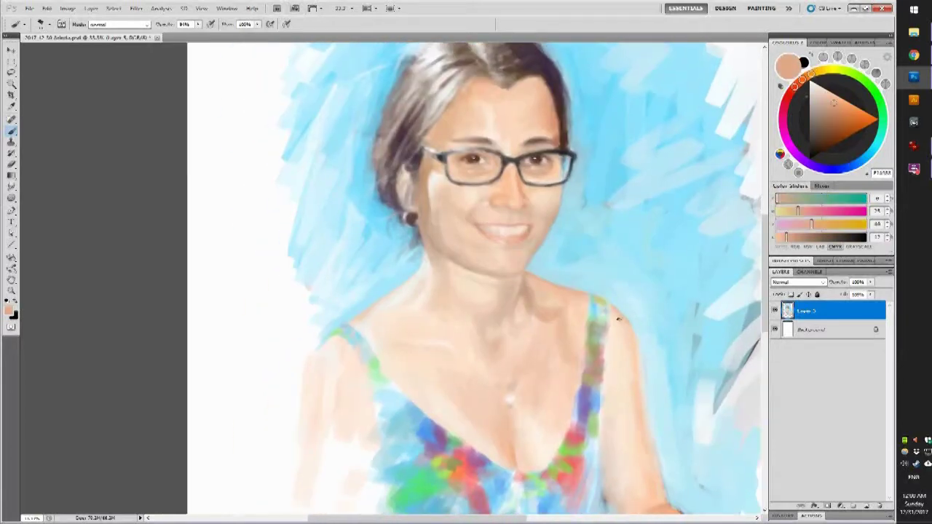
pyautogui.moveTo(509, 354); pyautogui.dragTo(530, 387)
pyautogui.keyDown('alt'); pyautogui.click(528, 430); pyautogui.keyUp('alt')
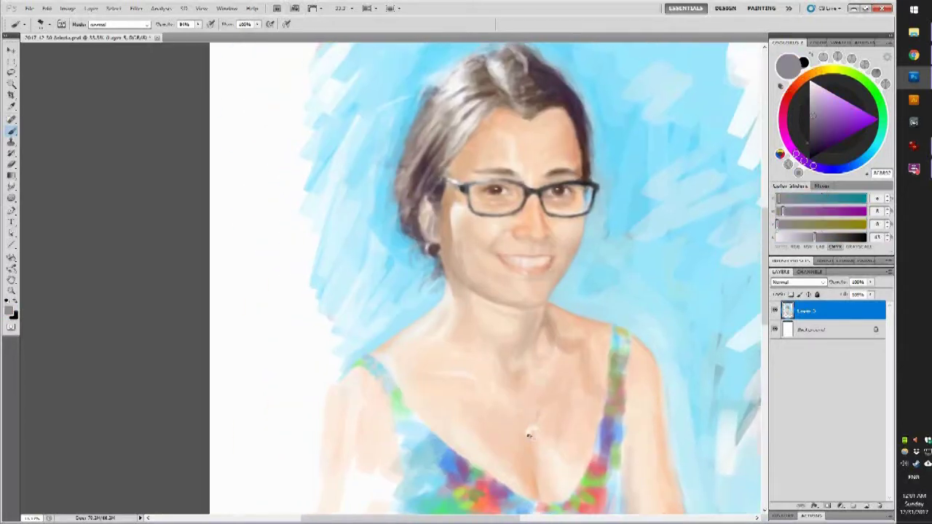
pyautogui.keyDown('alt'); pyautogui.click(532, 418); pyautogui.keyUp('alt')
pyautogui.keyDown('alt'); pyautogui.click(555, 348); pyautogui.keyUp('alt')
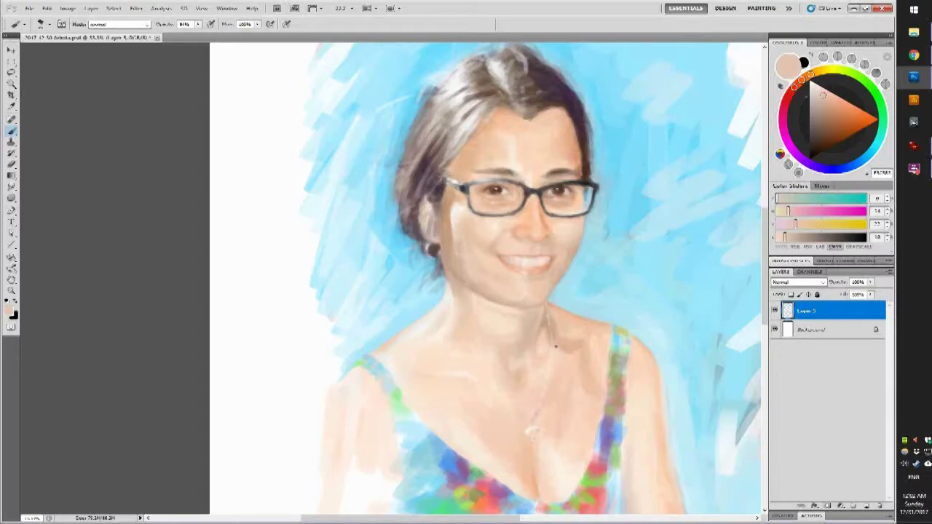
pyautogui.keyDown('alt'); pyautogui.click(533, 427); pyautogui.keyUp('alt')
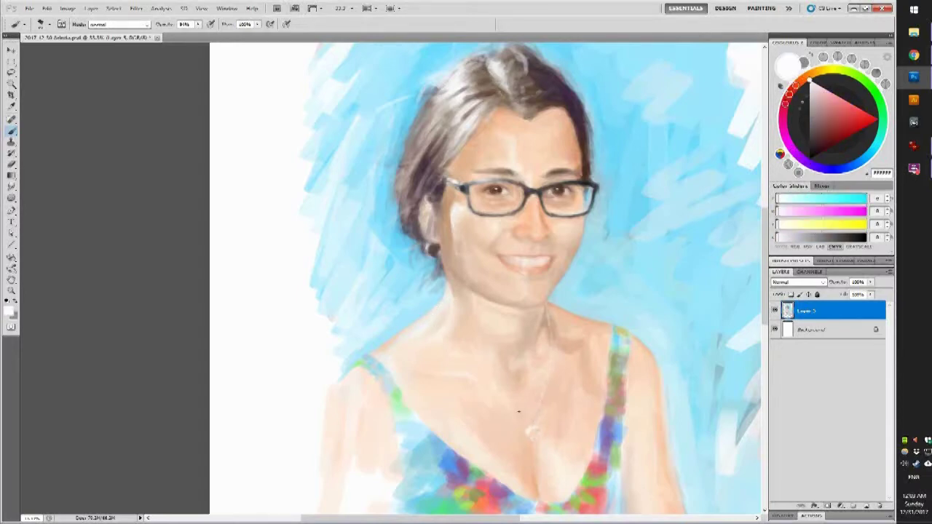
pyautogui.hotkey('ctrl', '-')
# Step: Paint light-blue and skin-toned strokes over the background left and the top's lower-left edge
pyautogui.keyDown('alt'); pyautogui.click(545, 238); pyautogui.keyUp('alt')
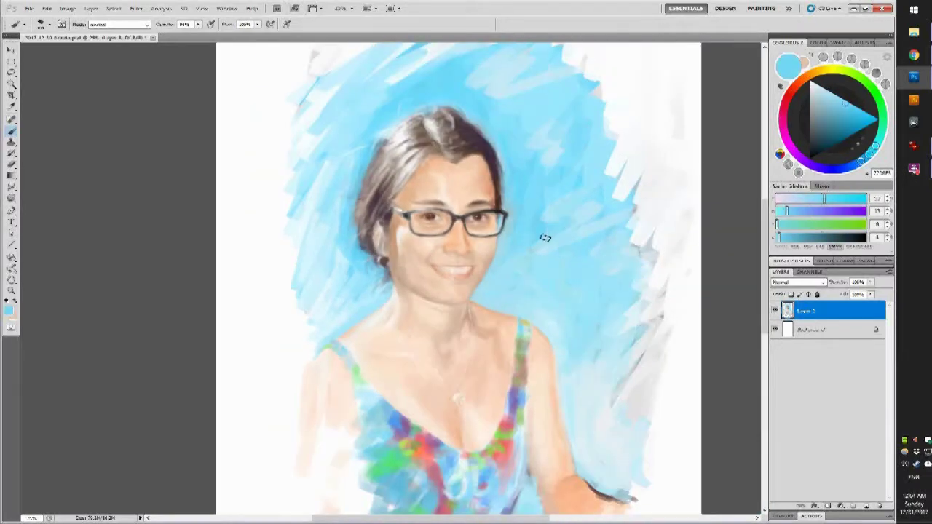
pyautogui.moveTo(520, 177)
pyautogui.mouseDown()
pyautogui.moveTo(318, 318)
pyautogui.moveTo(354, 329)
pyautogui.moveTo(339, 394)
pyautogui.mouseUp()
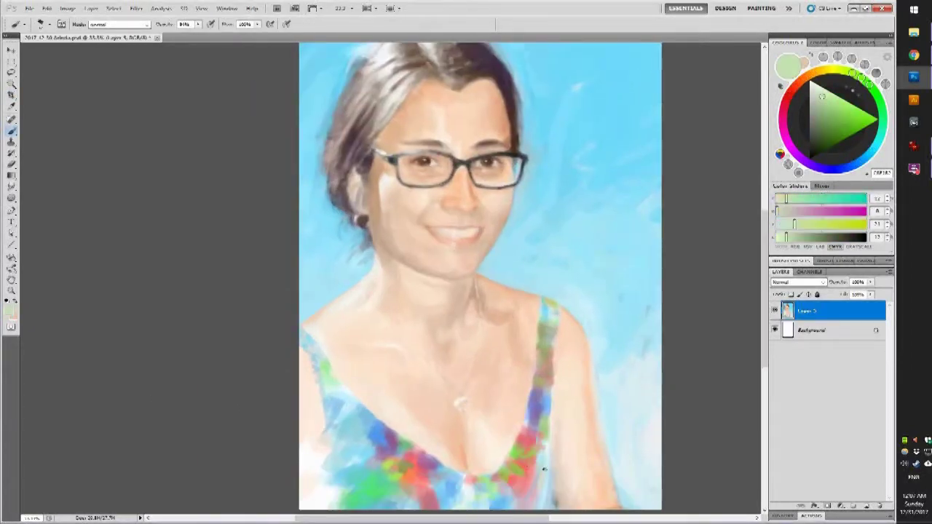
pyautogui.keyDown('alt'); pyautogui.click(345, 387); pyautogui.keyUp('alt')
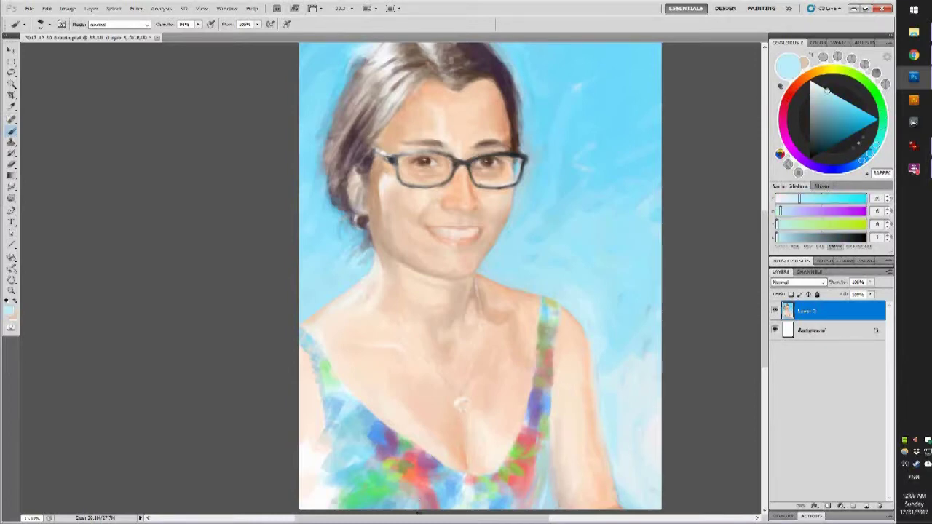
pyautogui.moveTo(368, 480); pyautogui.dragTo(316, 496)
pyautogui.keyDown('alt'); pyautogui.click(364, 481); pyautogui.keyUp('alt')
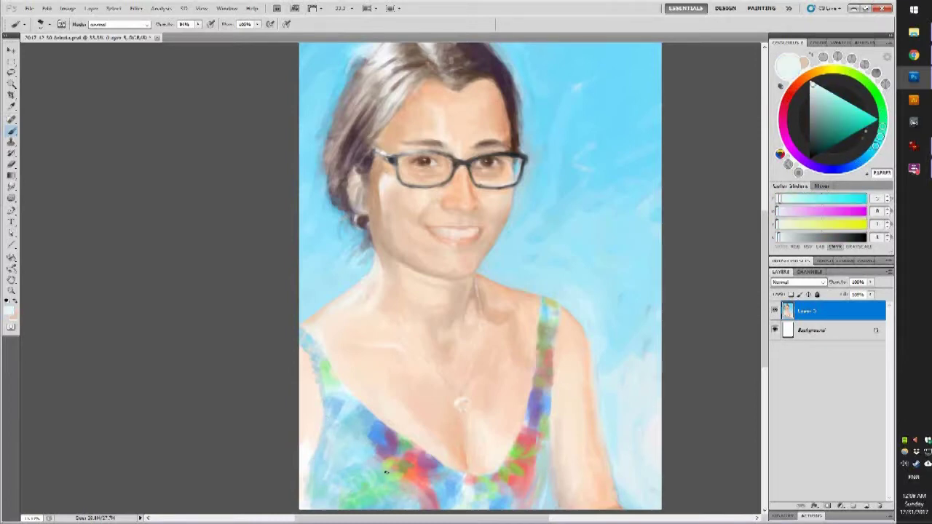
pyautogui.moveTo(335, 437); pyautogui.dragTo(324, 484)
pyautogui.moveTo(310, 401); pyautogui.dragTo(305, 506)
# Step: Add small strokes near the top's bottom centre and right arm, sampling red and pale peach
pyautogui.keyDown('alt'); pyautogui.click(323, 370); pyautogui.keyUp('alt')
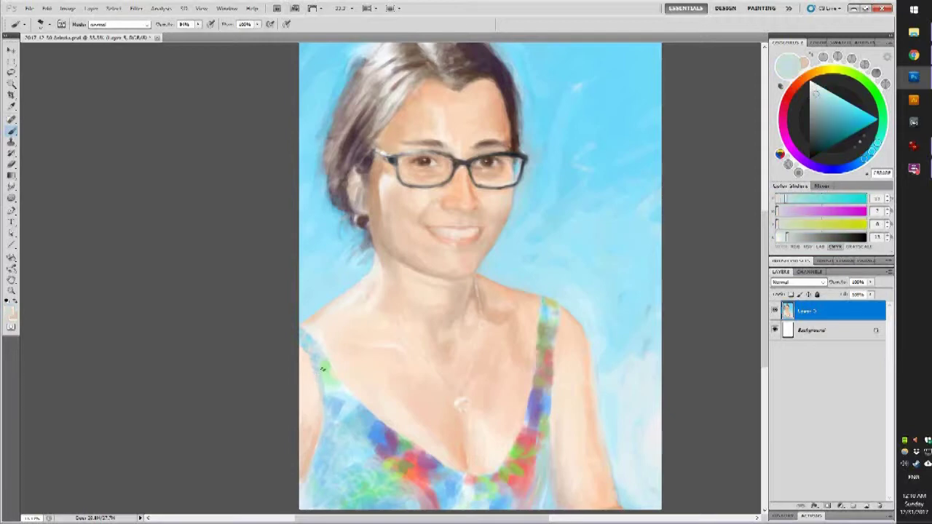
pyautogui.moveTo(481, 492)
pyautogui.mouseDown()
pyautogui.moveTo(488, 498)
pyautogui.moveTo(459, 507)
pyautogui.mouseUp()
pyautogui.keyDown('alt'); pyautogui.click(544, 448); pyautogui.keyUp('alt')
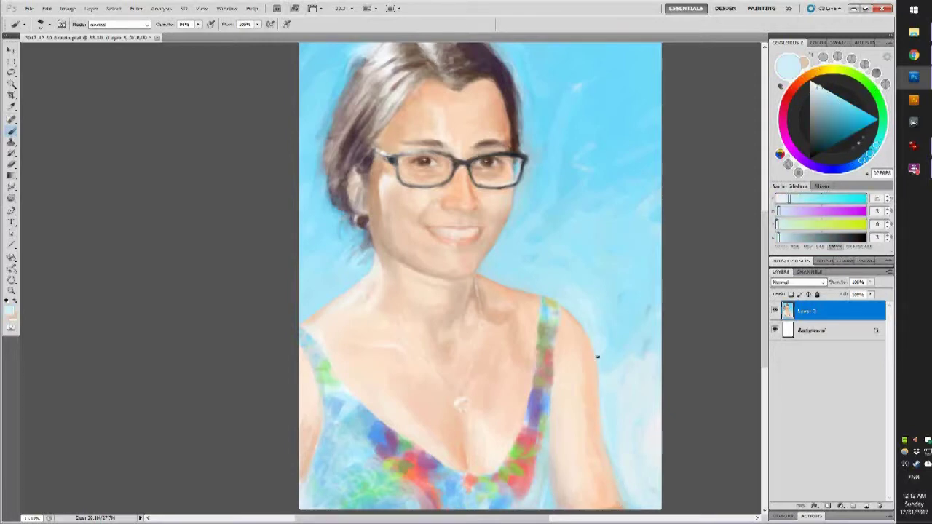
pyautogui.moveTo(644, 364); pyautogui.dragTo(627, 412)
pyautogui.keyDown('alt'); pyautogui.click(516, 493); pyautogui.keyUp('alt')
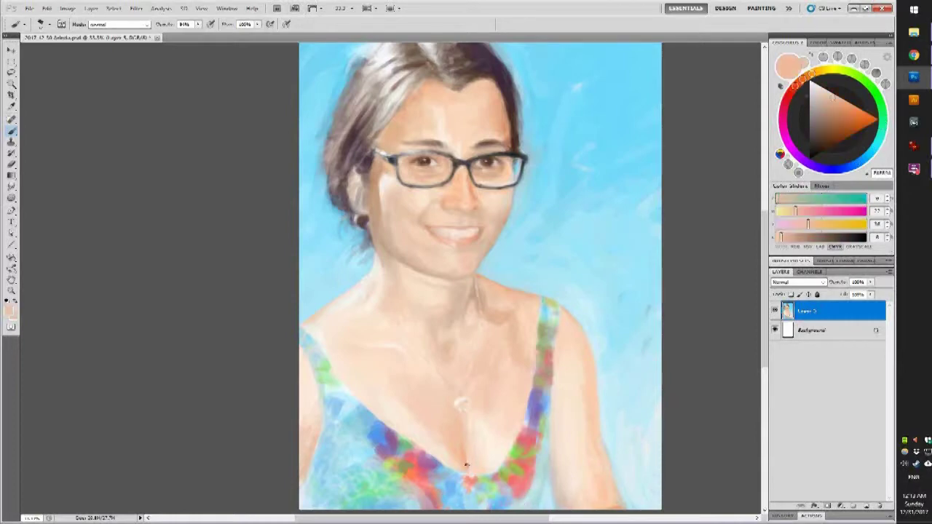
pyautogui.keyDown('alt'); pyautogui.click(496, 426); pyautogui.keyUp('alt')
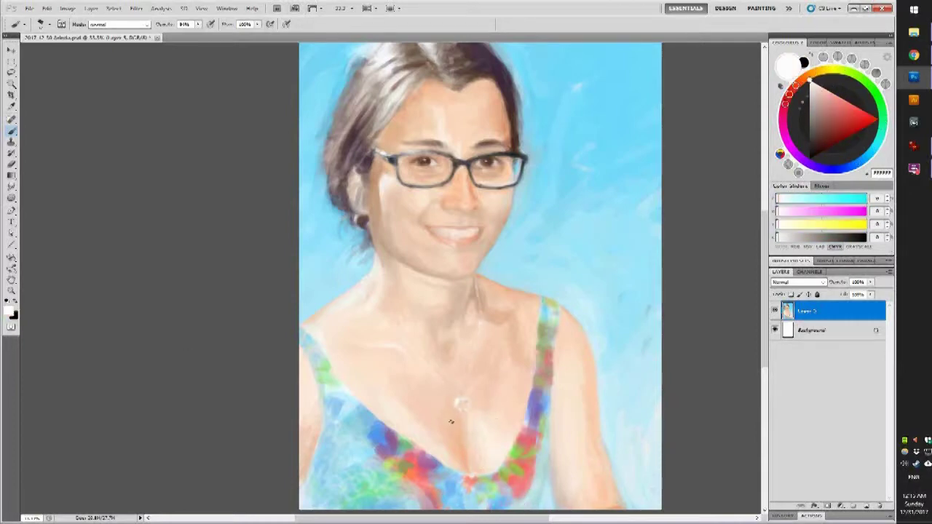
# Step: Dab blue, purple, salmon-red, green, cyan and grey-blue sampled from the top
pyautogui.keyDown('alt'); pyautogui.click(367, 442); pyautogui.keyUp('alt')
pyautogui.keyDown('alt'); pyautogui.click(364, 415); pyautogui.keyUp('alt')
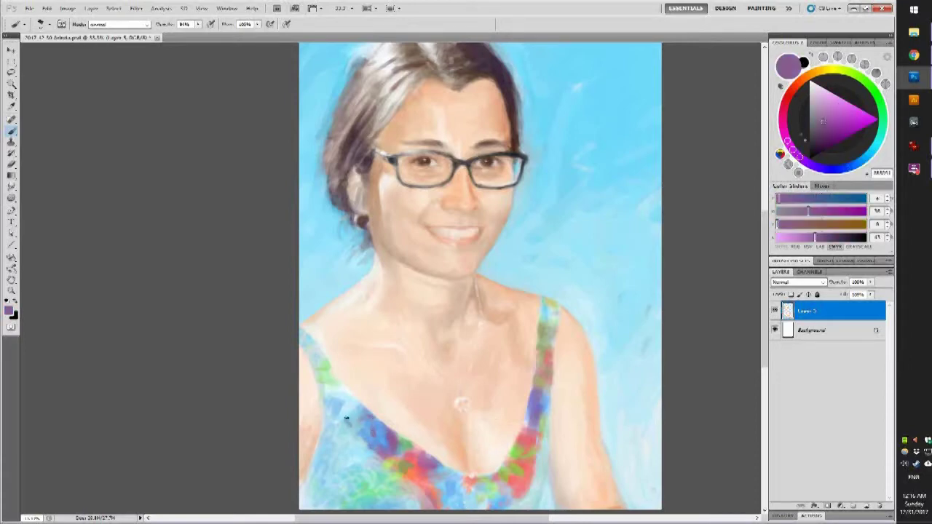
pyautogui.keyDown('alt'); pyautogui.click(339, 407); pyautogui.keyUp('alt')
pyautogui.keyDown('alt'); pyautogui.click(320, 375); pyautogui.keyUp('alt')
pyautogui.keyDown('alt'); pyautogui.click(329, 393); pyautogui.keyUp('alt')
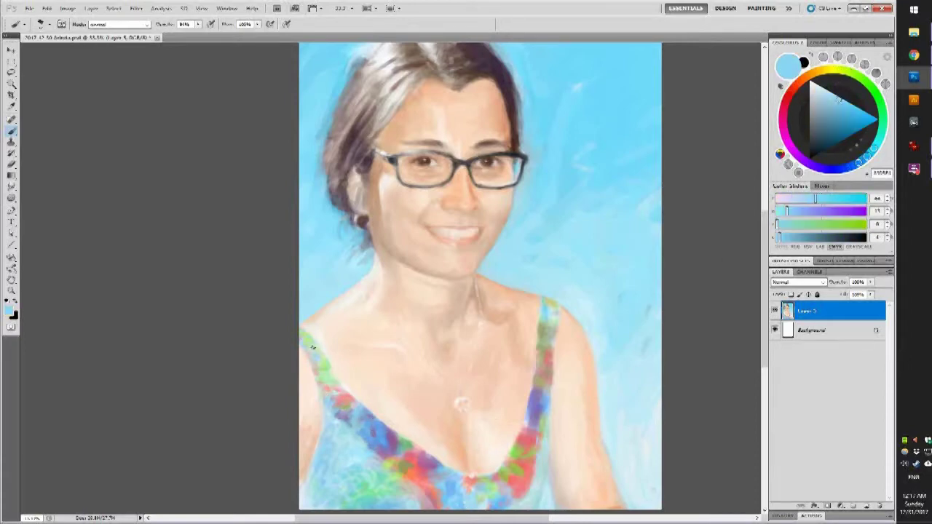
pyautogui.keyDown('alt'); pyautogui.click(649, 479); pyautogui.keyUp('alt')
pyautogui.keyDown('alt'); pyautogui.click(332, 510); pyautogui.keyUp('alt')
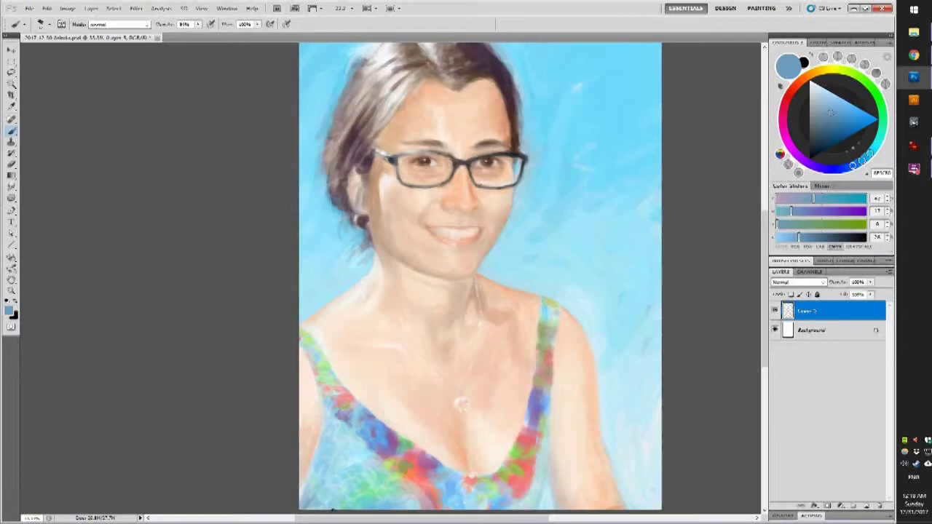
# Step: Form the small bow at the neckline with salmon pink and near-white dabs
pyautogui.keyDown('alt'); pyautogui.click(538, 498); pyautogui.keyUp('alt')
pyautogui.keyDown('alt'); pyautogui.click(545, 364); pyautogui.keyUp('alt')
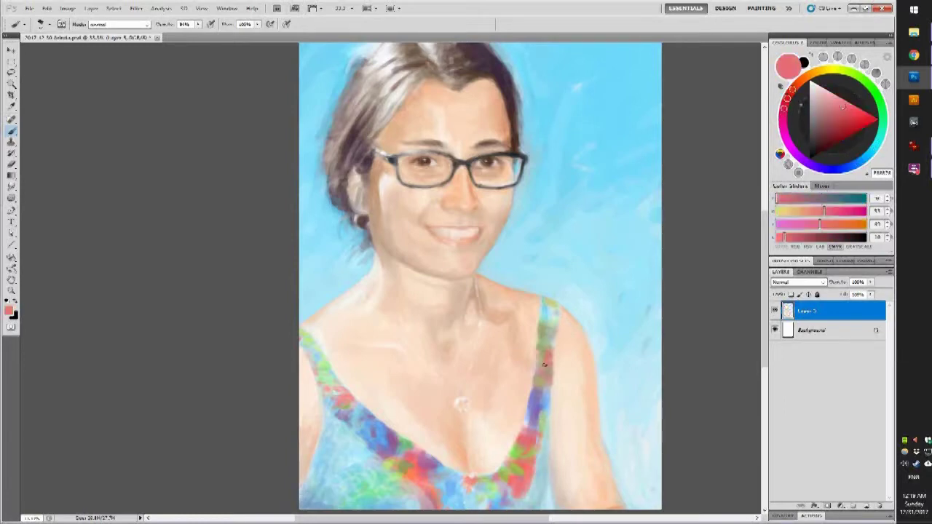
pyautogui.keyDown('alt'); pyautogui.click(536, 338); pyautogui.keyUp('alt')
pyautogui.keyDown('alt'); pyautogui.click(479, 345); pyautogui.keyUp('alt')
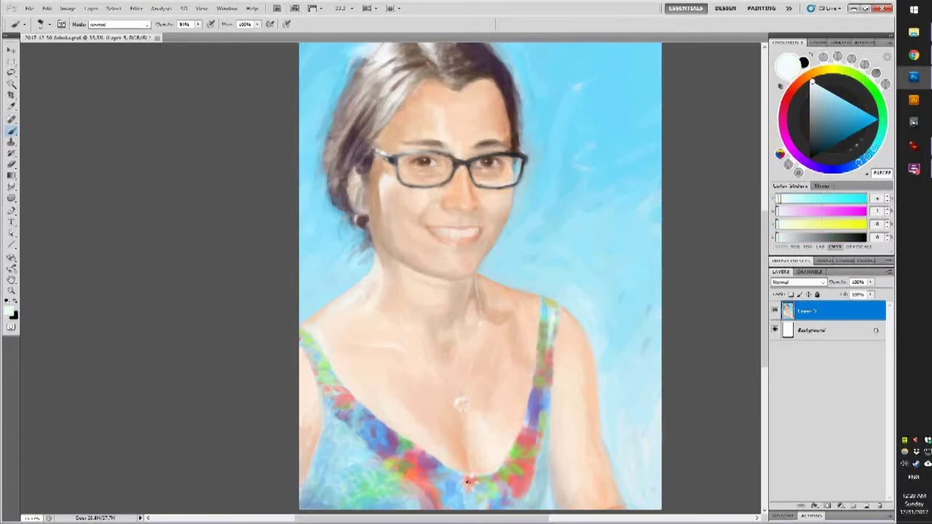
pyautogui.keyDown('alt'); pyautogui.click(472, 503); pyautogui.keyUp('alt')
pyautogui.keyDown('alt'); pyautogui.click(461, 487); pyautogui.keyUp('alt')
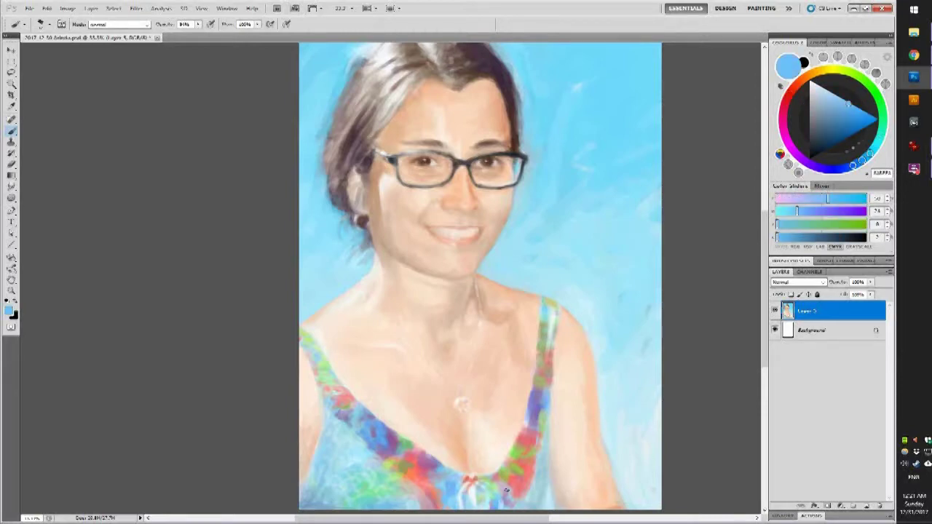
# Step: Add more blue, peach, orange-red and grey-blue dabs across the top
pyautogui.keyDown('alt'); pyautogui.click(532, 426); pyautogui.keyUp('alt')
pyautogui.keyDown('alt'); pyautogui.click(543, 412); pyautogui.keyUp('alt')
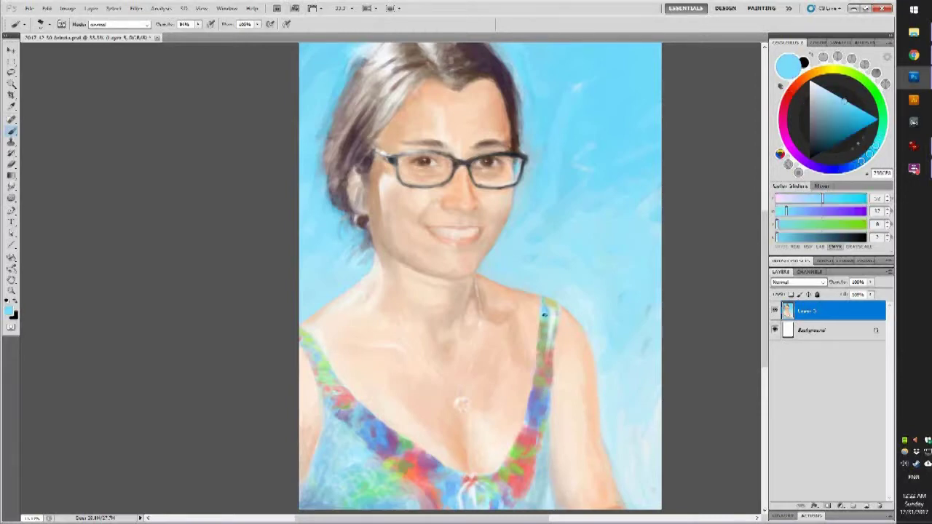
pyautogui.keyDown('alt'); pyautogui.click(520, 419); pyautogui.keyUp('alt')
pyautogui.keyDown('alt'); pyautogui.click(546, 473); pyautogui.keyUp('alt')
pyautogui.keyDown('alt'); pyautogui.click(508, 507); pyautogui.keyUp('alt')
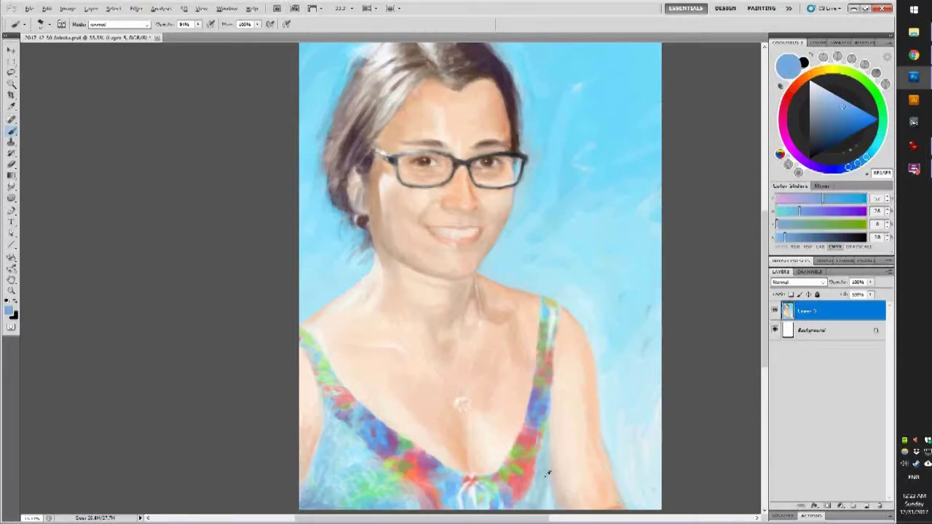
pyautogui.keyDown('alt'); pyautogui.click(503, 481); pyautogui.keyUp('alt')
pyautogui.keyDown('alt'); pyautogui.click(452, 408); pyautogui.keyUp('alt')
pyautogui.keyDown('alt'); pyautogui.click(379, 431); pyautogui.keyUp('alt')
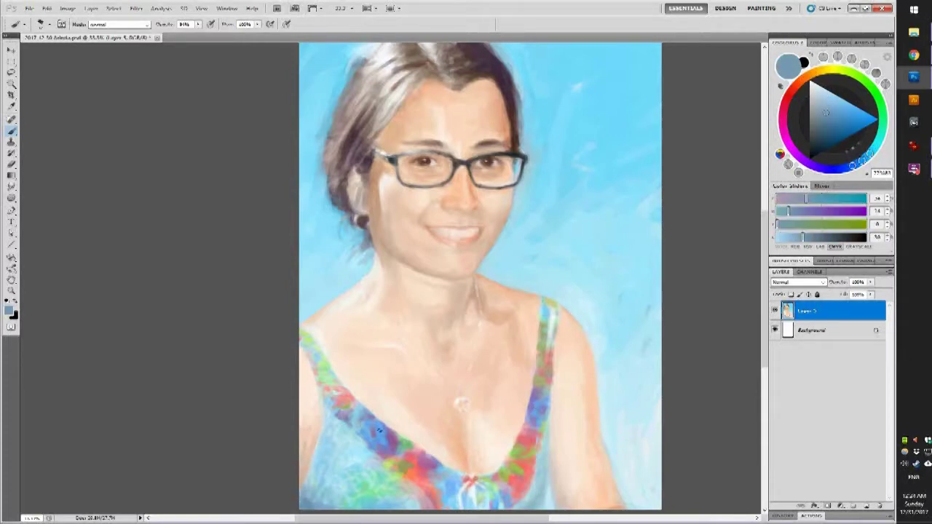
# Step: Zoom in and touch up the face, mouth and glasses with sampled skin tones and grey
pyautogui.scroll(3, 486, 177)
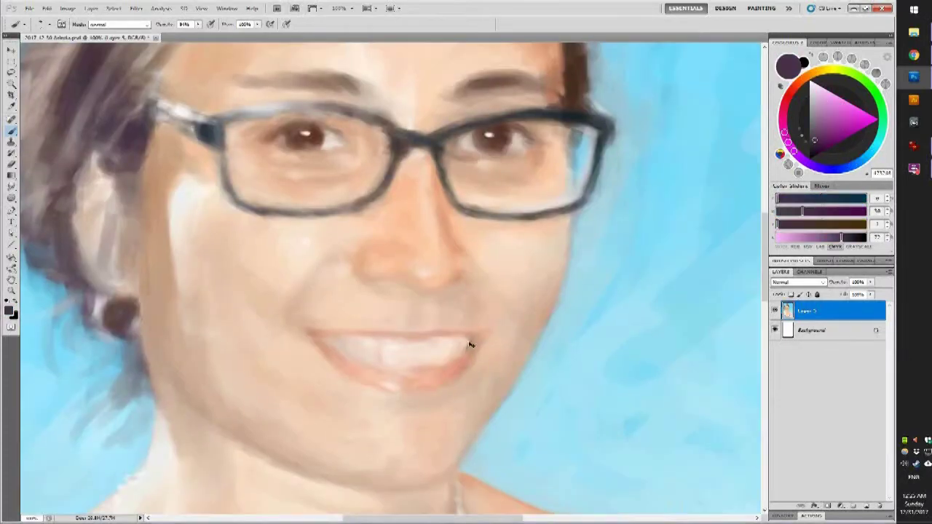
pyautogui.keyDown('alt'); pyautogui.click(379, 347); pyautogui.keyUp('alt')
pyautogui.moveTo(452, 344); pyautogui.dragTo(491, 353)
pyautogui.keyDown('alt'); pyautogui.click(459, 371); pyautogui.keyUp('alt')
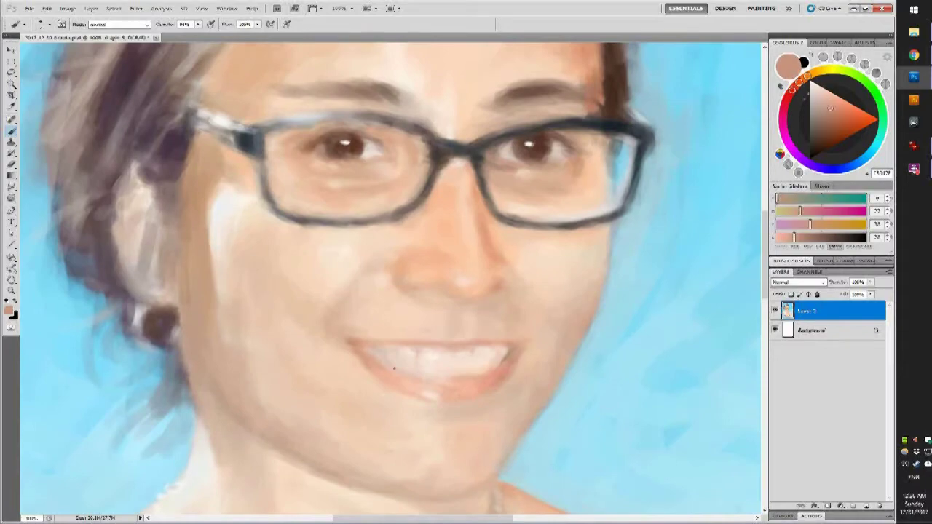
pyautogui.scroll(-3, 393, 370)
pyautogui.scroll(4, 462, 335)
pyautogui.keyDown('alt'); pyautogui.click(446, 361); pyautogui.keyUp('alt')
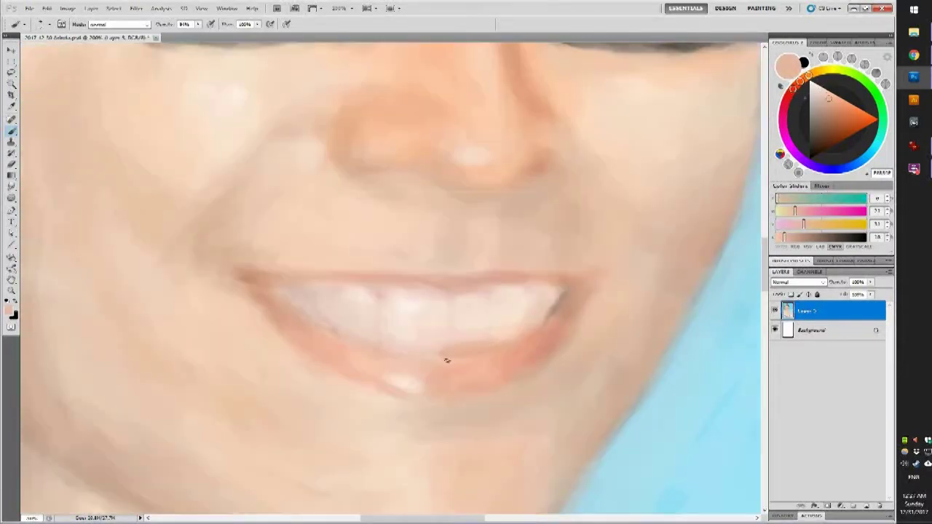
pyautogui.scroll(-3, 272, 288)
pyautogui.scroll(3, 481, 414)
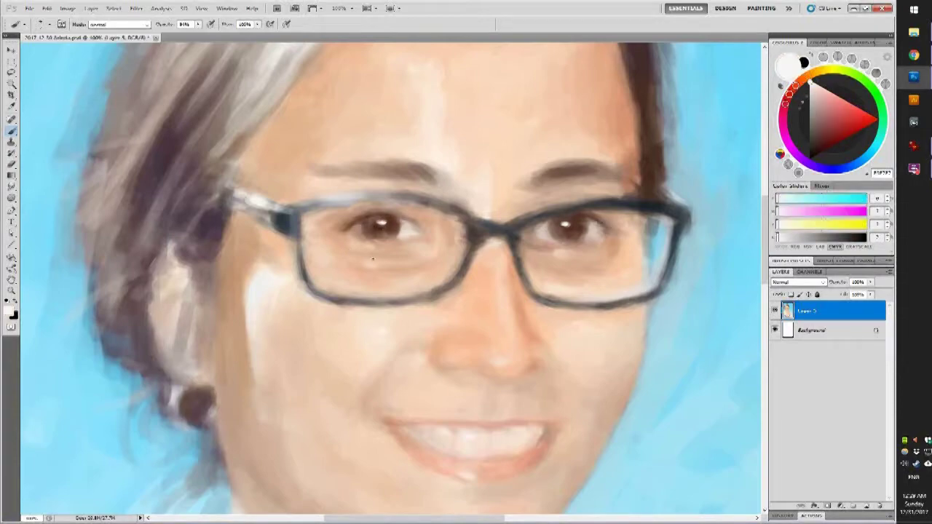
pyautogui.moveTo(623, 275); pyautogui.dragTo(562, 236)
pyautogui.keyDown('alt'); pyautogui.click(562, 236); pyautogui.keyUp('alt')
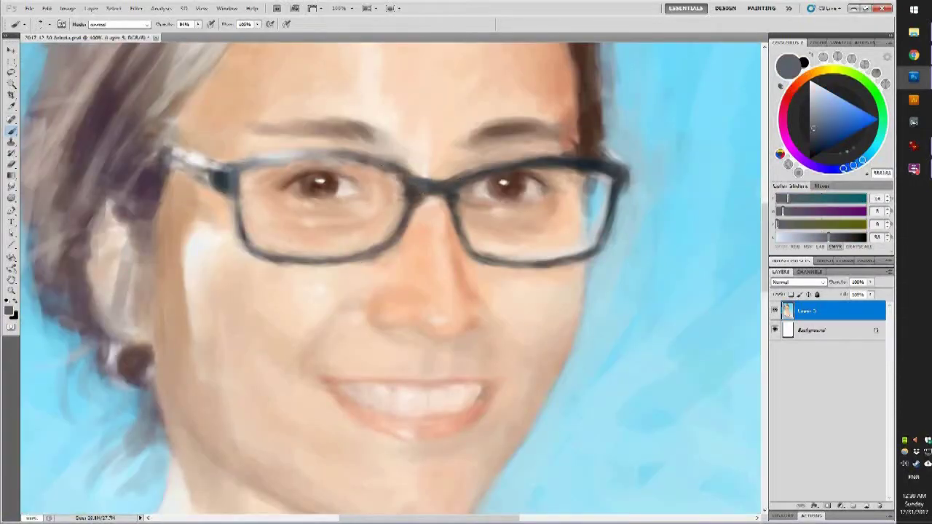
pyautogui.keyDown('alt'); pyautogui.click(424, 190); pyautogui.keyUp('alt')
# Step: Fit the whole portrait in view and add a Color Balance adjustment layer
pyautogui.scroll(1, 416, 255)
pyautogui.hotkey('ctrl', '0')
pyautogui.scroll(3, 399, 279)
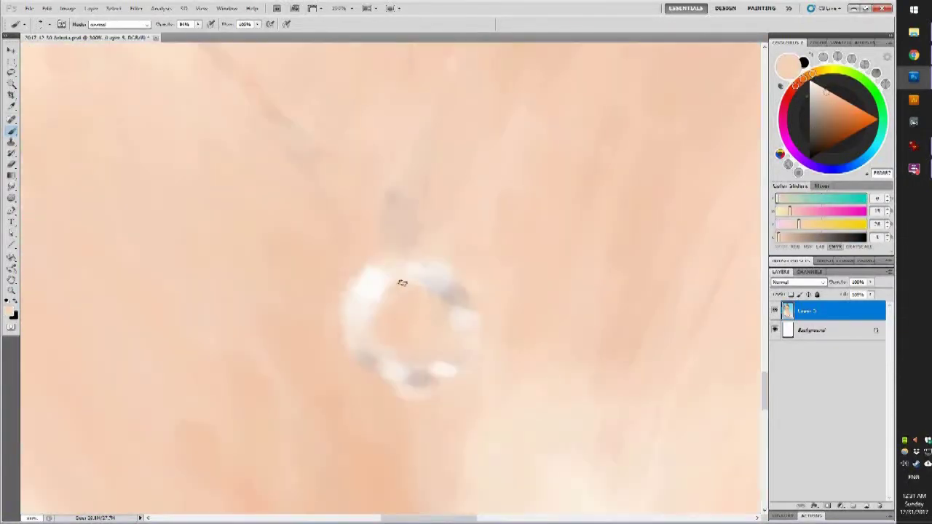
pyautogui.scroll(2, 289, 294)
pyautogui.hscroll(-3, 295, 112)
pyautogui.scroll(-3, 295, 111)
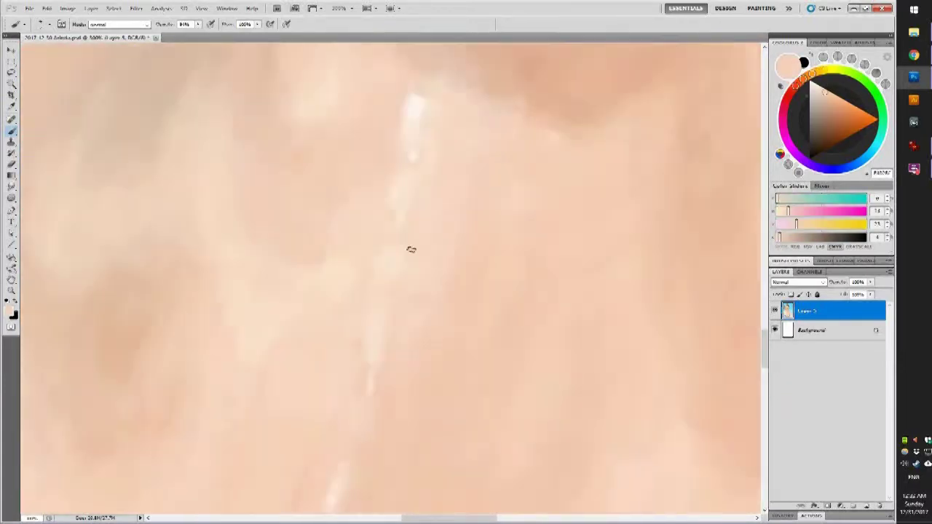
pyautogui.hotkey('ctrl', '0')
pyautogui.click(841, 506)
pyautogui.click(838, 418)
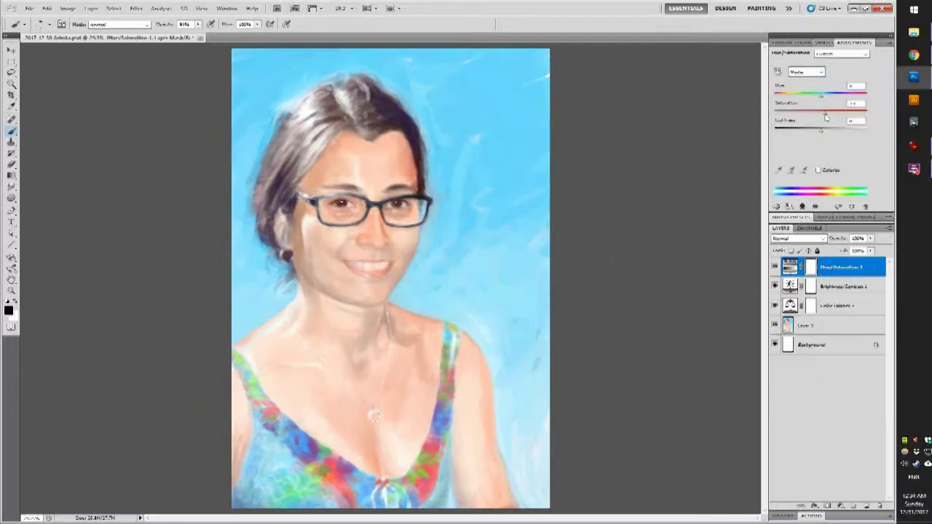
# Step: Apply a gradient to the Brightness/Contrast 2 adjustment mask
pyautogui.click(840, 506)
pyautogui.click(771, 261)
pyautogui.click(53, 24)
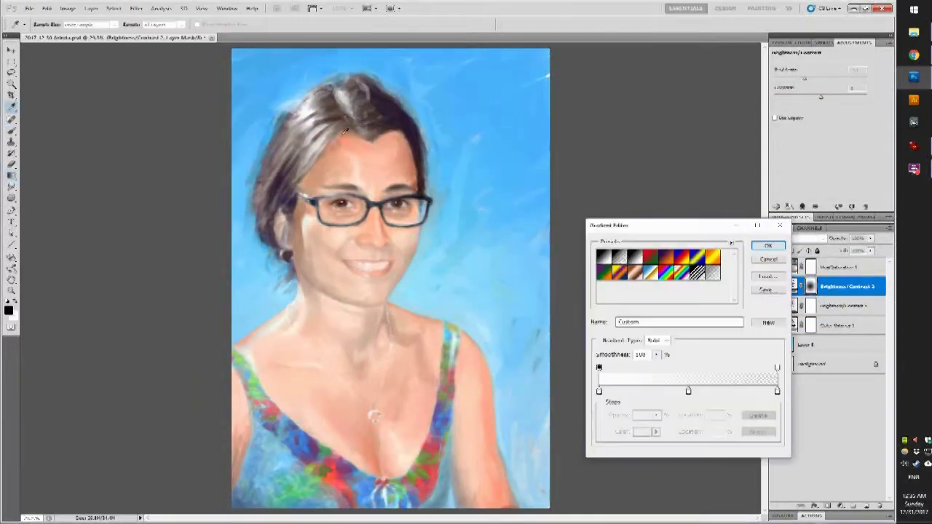
pyautogui.click(768, 246)
# Step: Stamp all visible layers into a new Layer 6 and reselect Brightness/Contrast 2
pyautogui.hotkey('ctrl', 'shift', 'alt', 'e')
pyautogui.press('r')
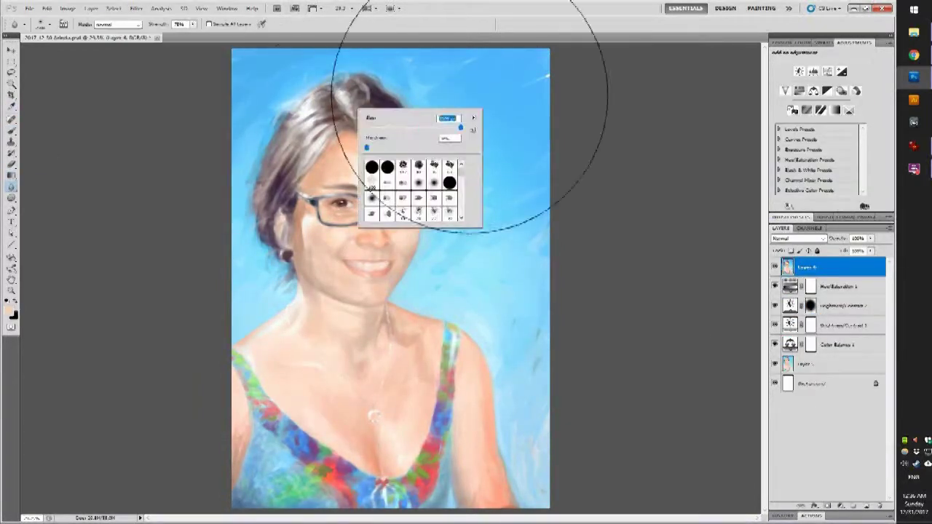
pyautogui.press('b')
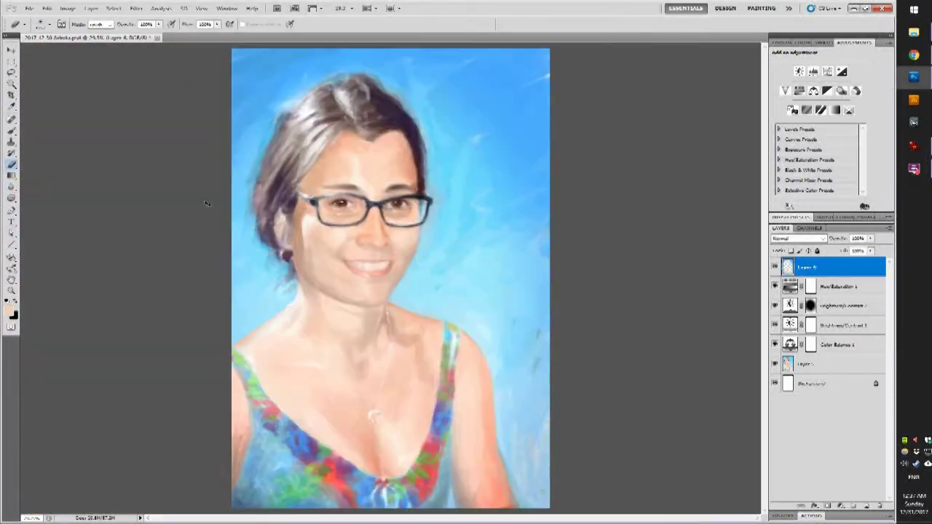
pyautogui.click(837, 306)
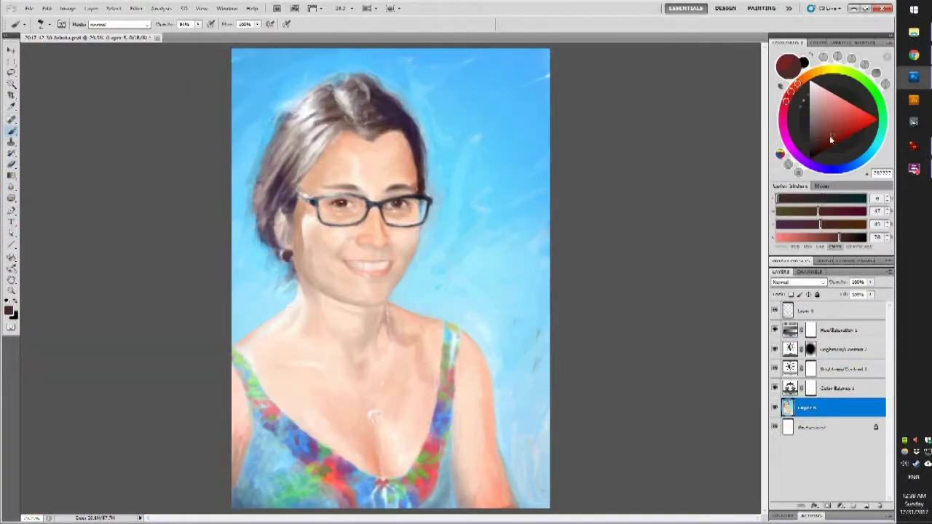